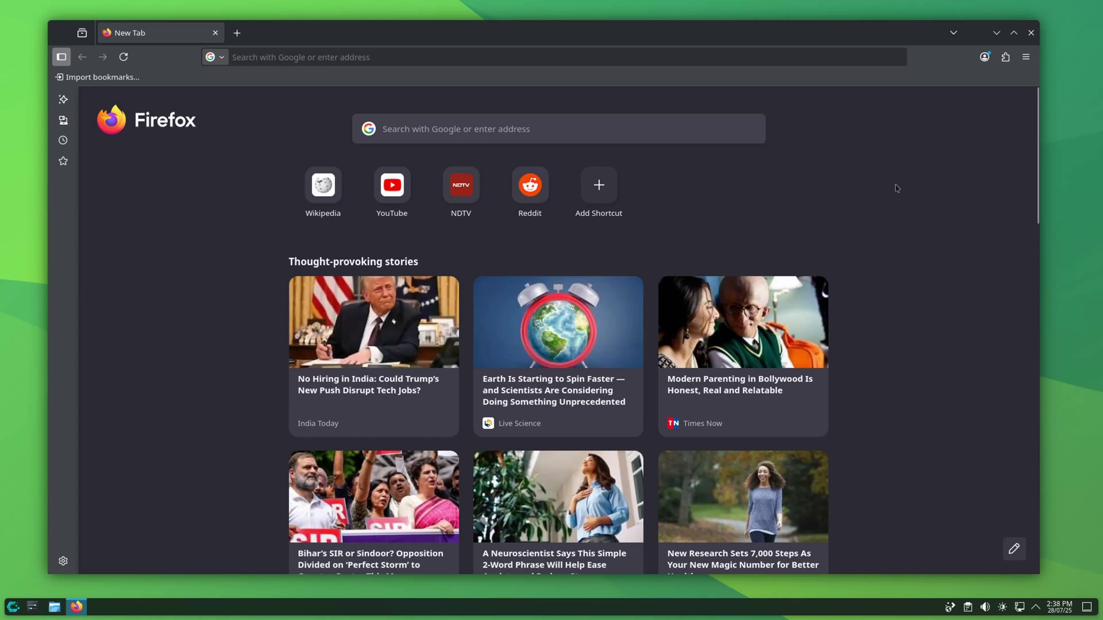
pyautogui.scroll(-3, 892, 208)
pyautogui.scroll(-5, 892, 207)
pyautogui.scroll(3, 892, 208)
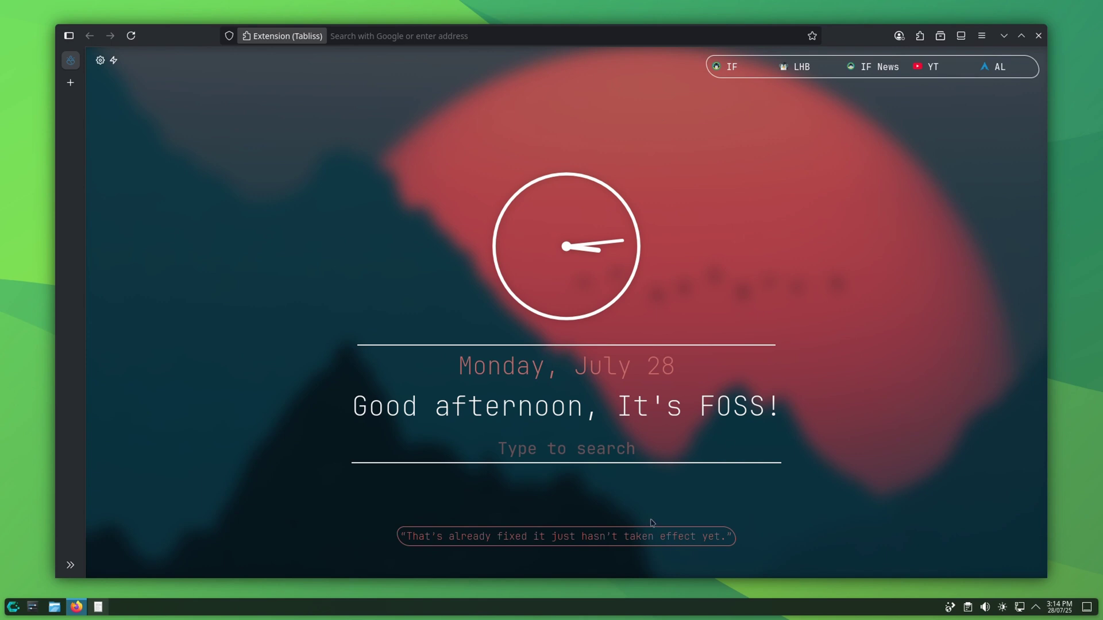
# - Visit itsfoss.com, linuxhandbook.com and news.itsfoss.com from the quick links, returning to the new tab each time
pyautogui.click(733, 68)
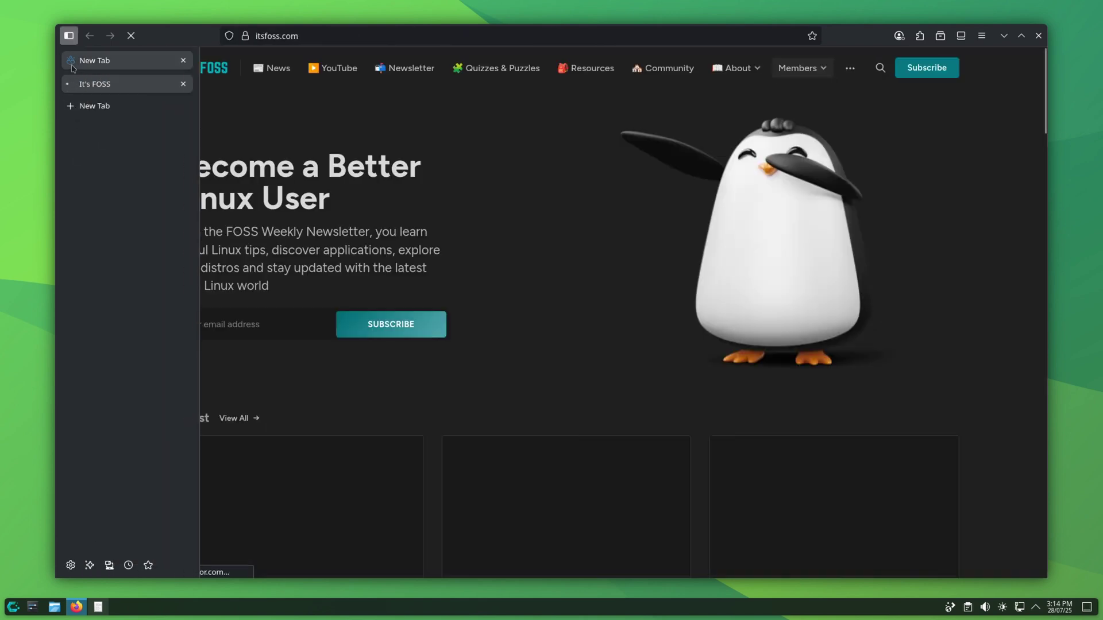
pyautogui.click(99, 59)
pyautogui.click(801, 70)
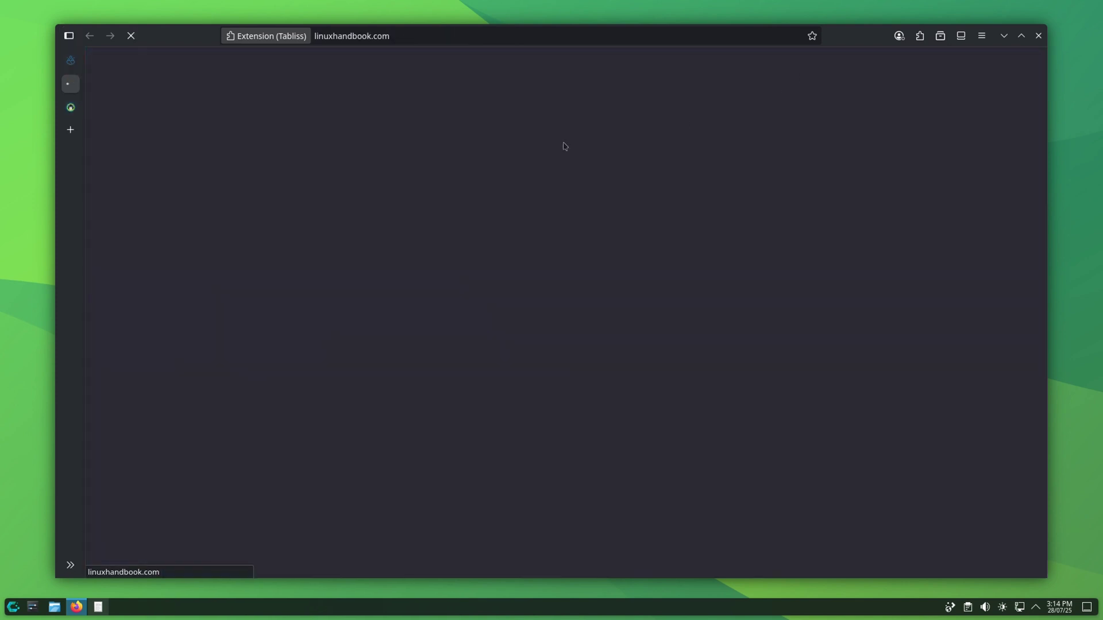
pyautogui.click(95, 60)
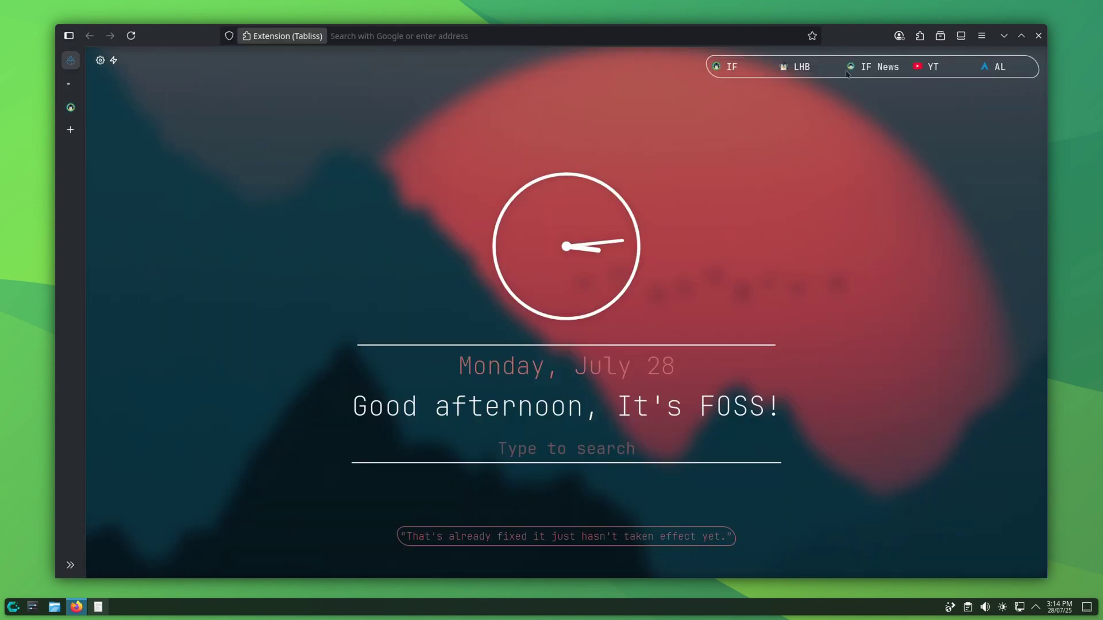
pyautogui.click(870, 69)
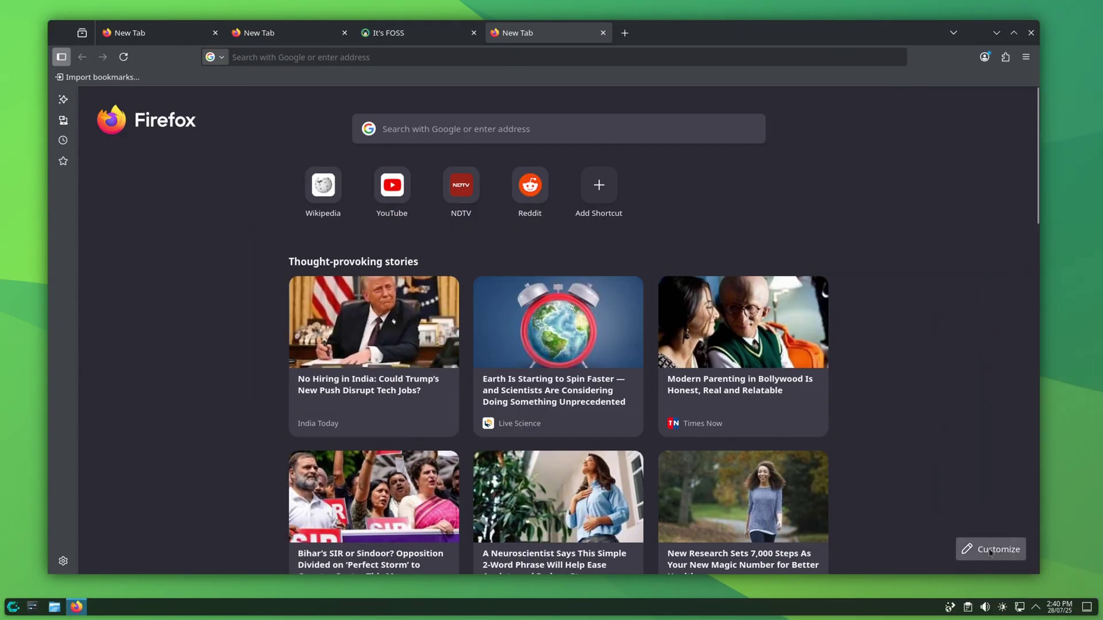
# - Customize the default new tab: photograph wallpaper, Shortcuts and Recommended stories hidden
pyautogui.click(990, 550)
pyautogui.click(842, 183)
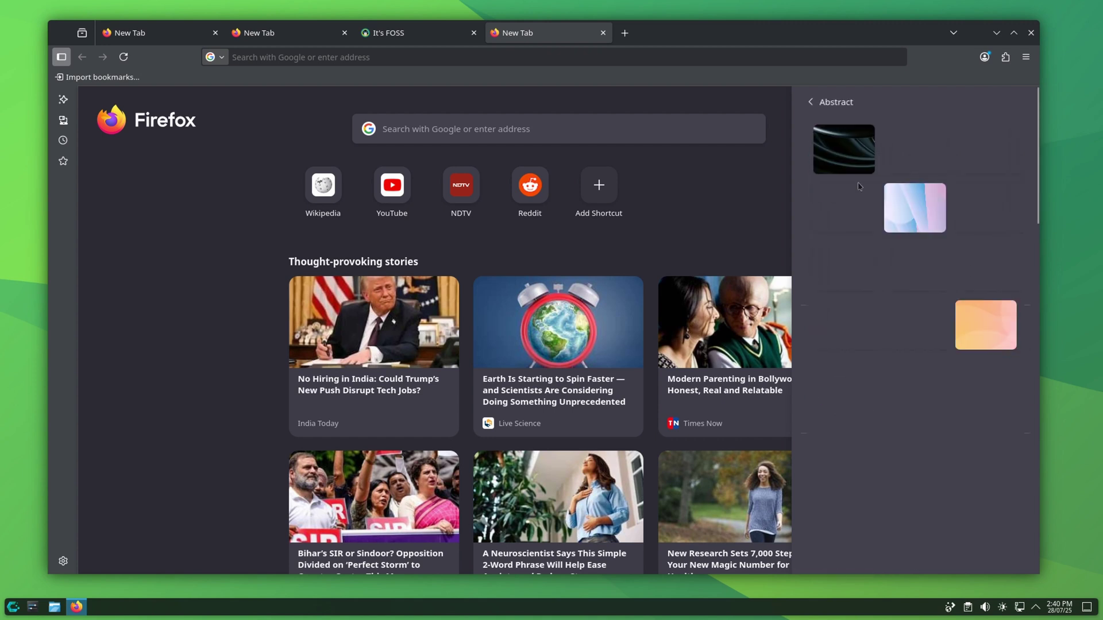
pyautogui.scroll(-3, 949, 216)
pyautogui.scroll(3, 948, 216)
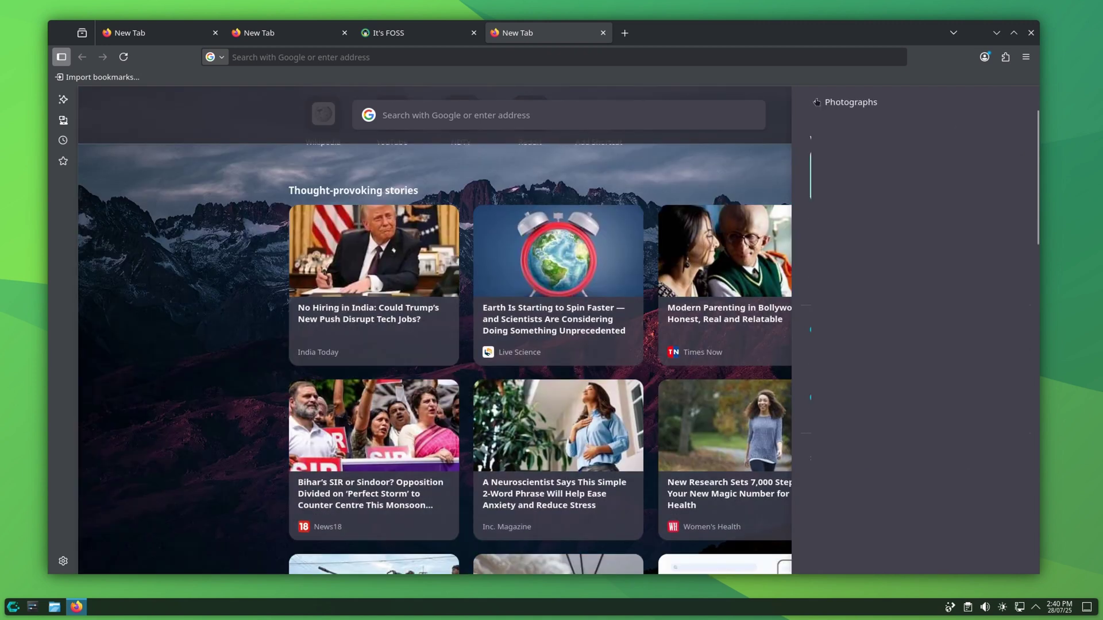
pyautogui.click(820, 330)
pyautogui.click(819, 367)
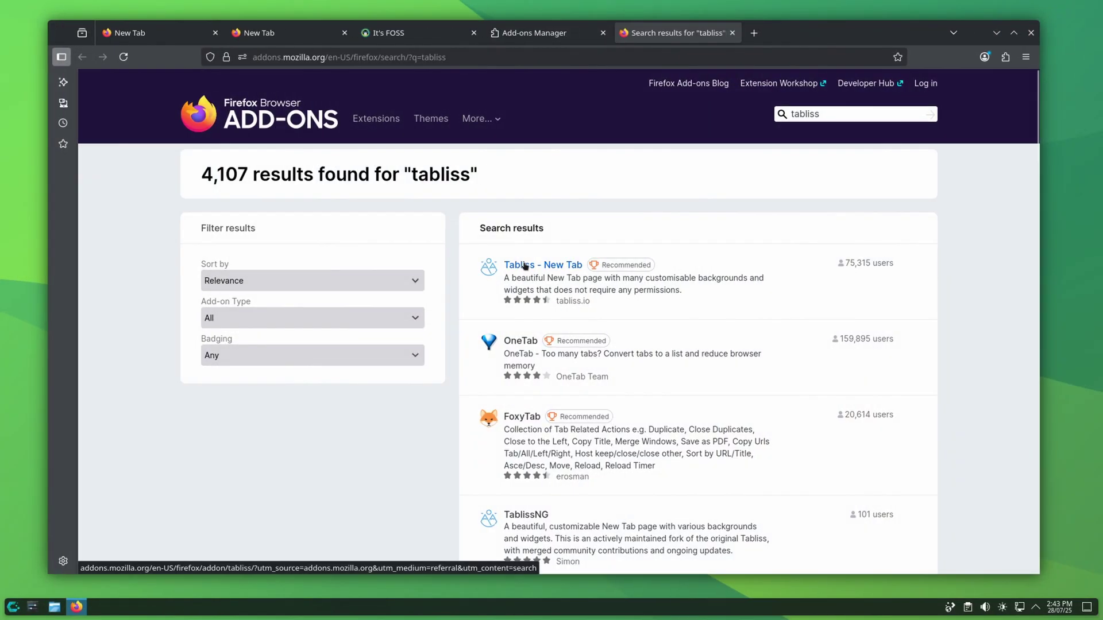
# - Bring up the Tabliss - New Tab add-on page from the search results
pyautogui.click(525, 263)
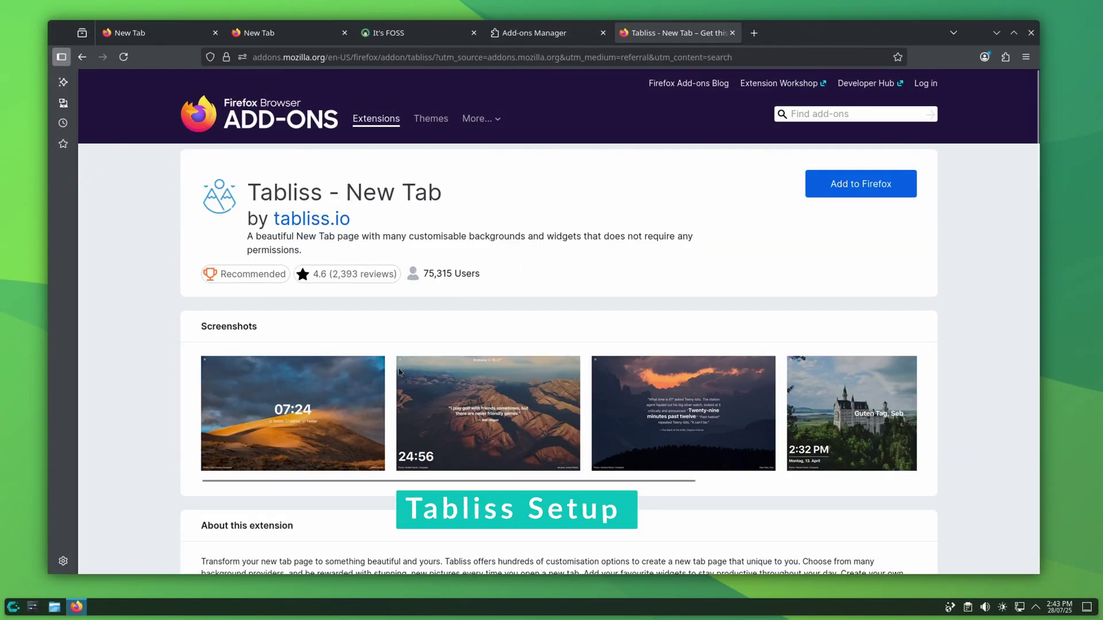
pyautogui.moveTo(498, 480); pyautogui.dragTo(774, 493)
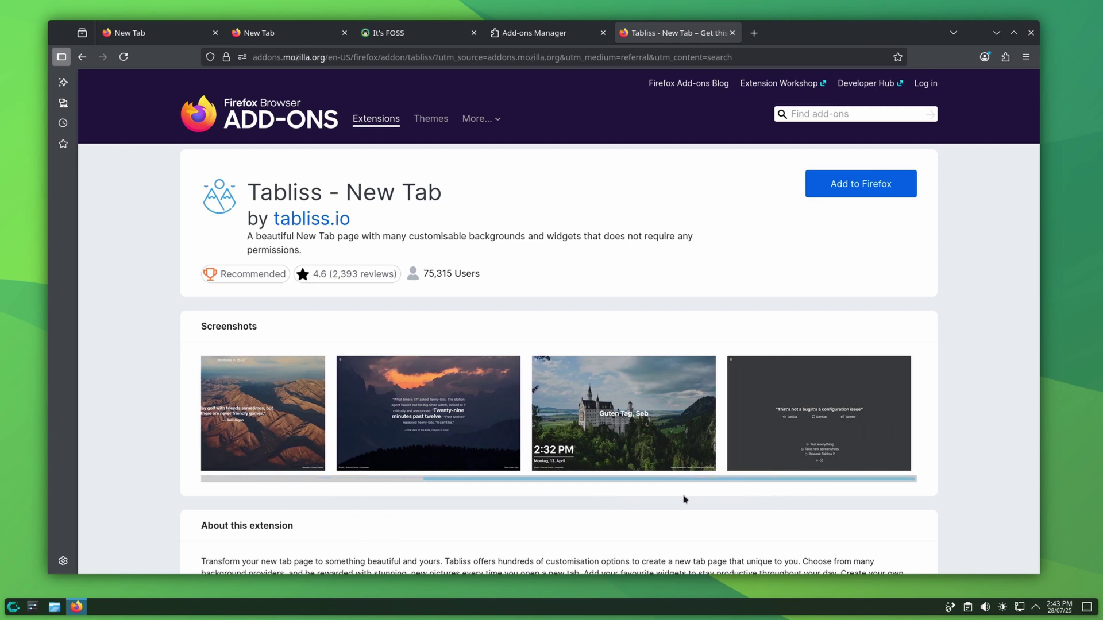
pyautogui.moveTo(684, 499); pyautogui.dragTo(384, 500)
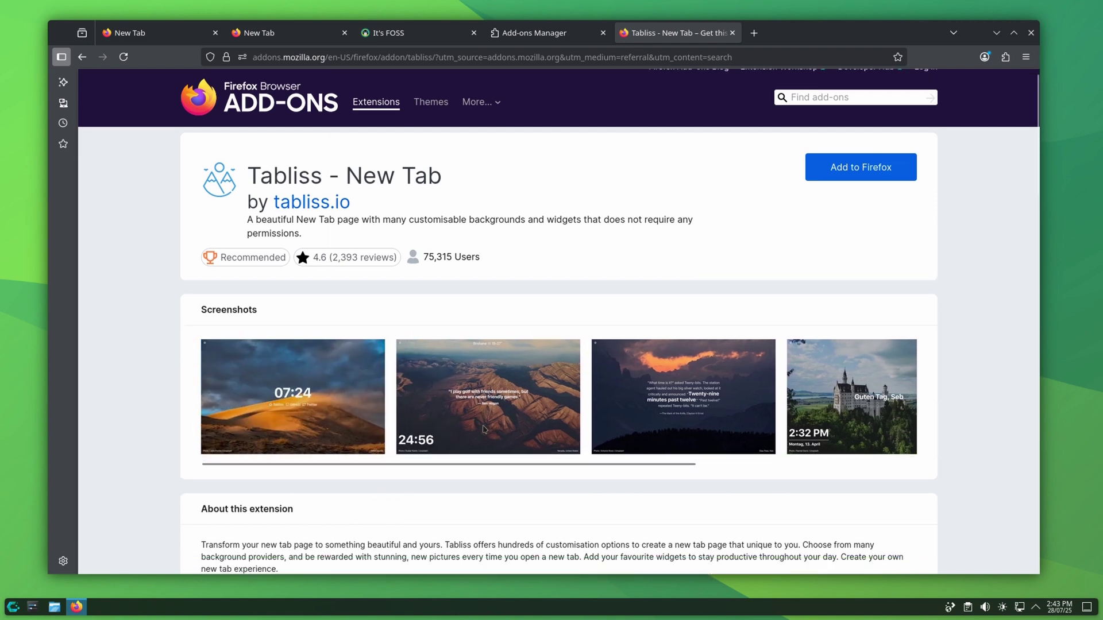
pyautogui.scroll(-6, 485, 426)
pyautogui.scroll(-4, 561, 434)
pyautogui.scroll(4, 601, 443)
pyautogui.scroll(3, 601, 439)
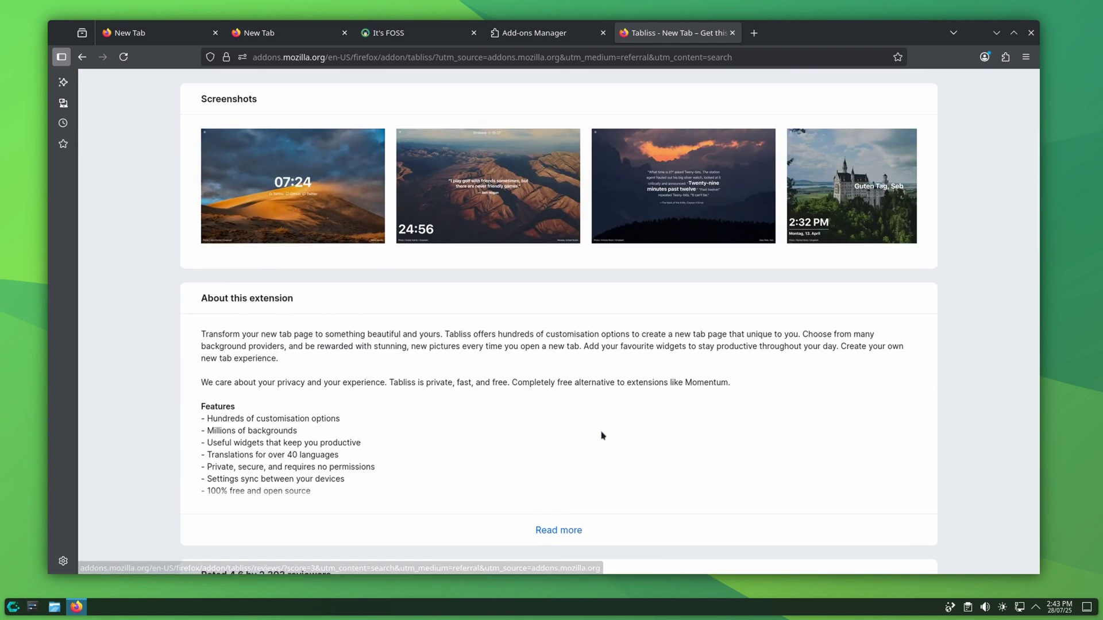
pyautogui.scroll(4, 517, 388)
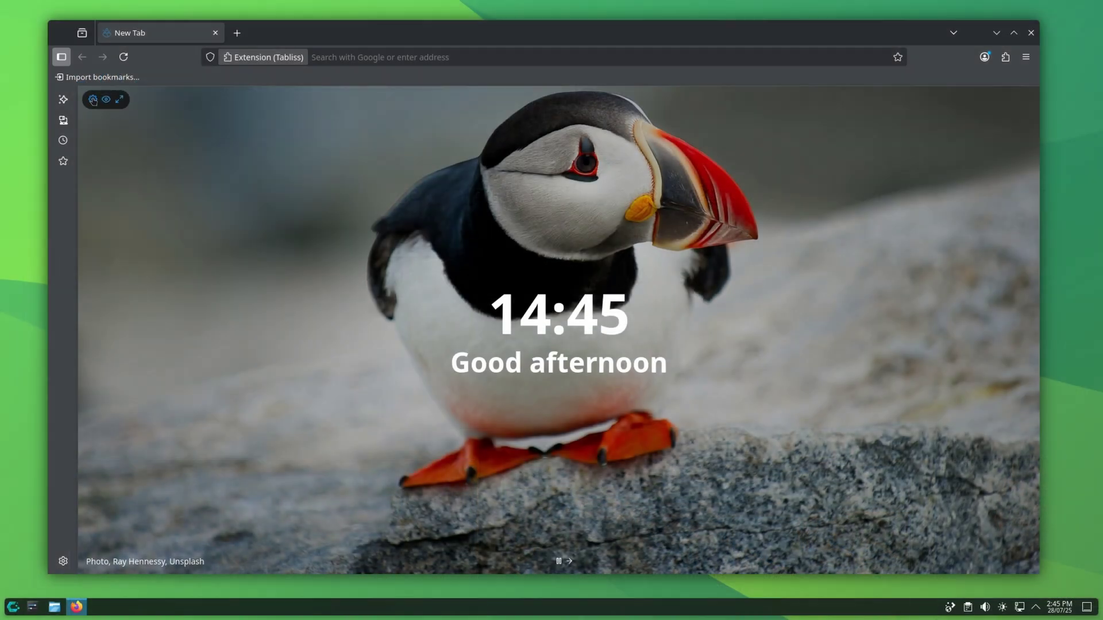
# - Review the Tabliss background options, keeping the 15-minute photo refresh and topic-based photos
pyautogui.click(94, 99)
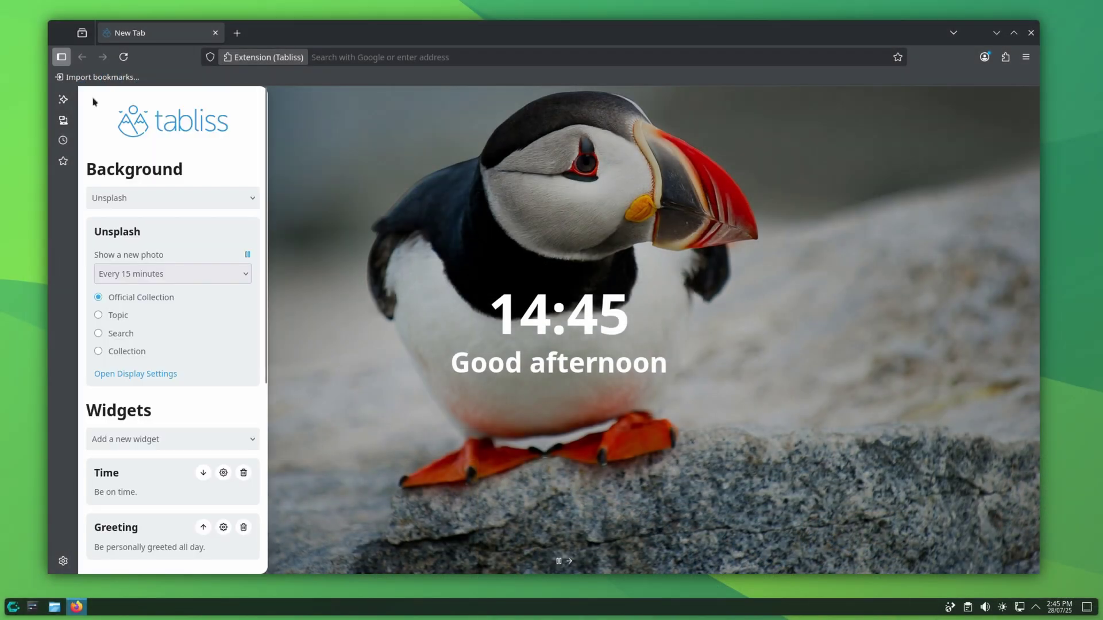
pyautogui.click(129, 198)
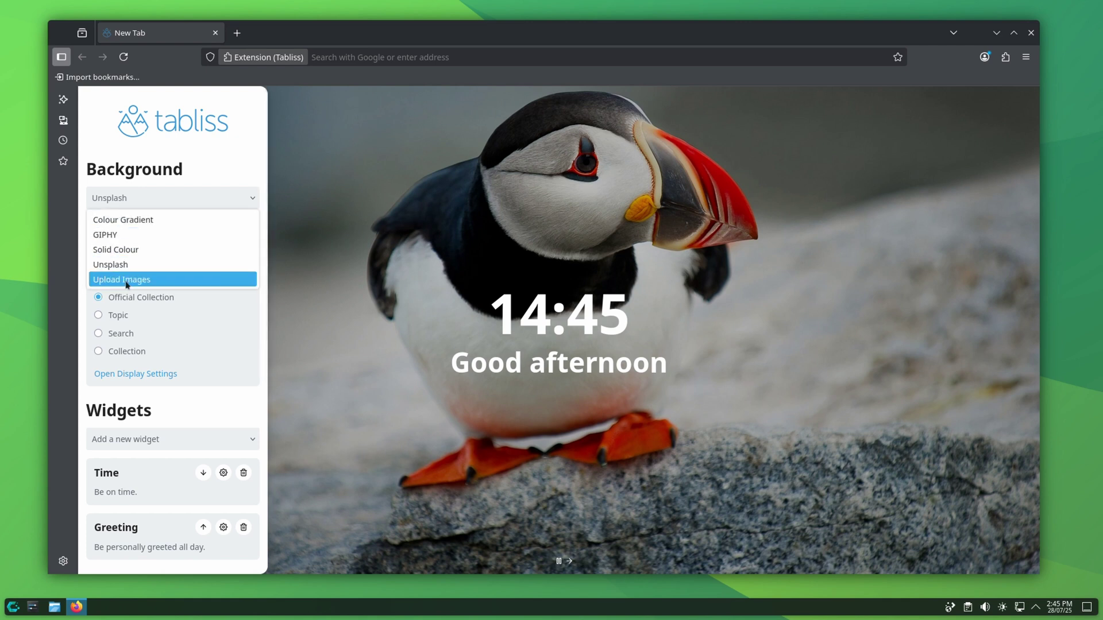
pyautogui.click(124, 263)
pyautogui.click(127, 274)
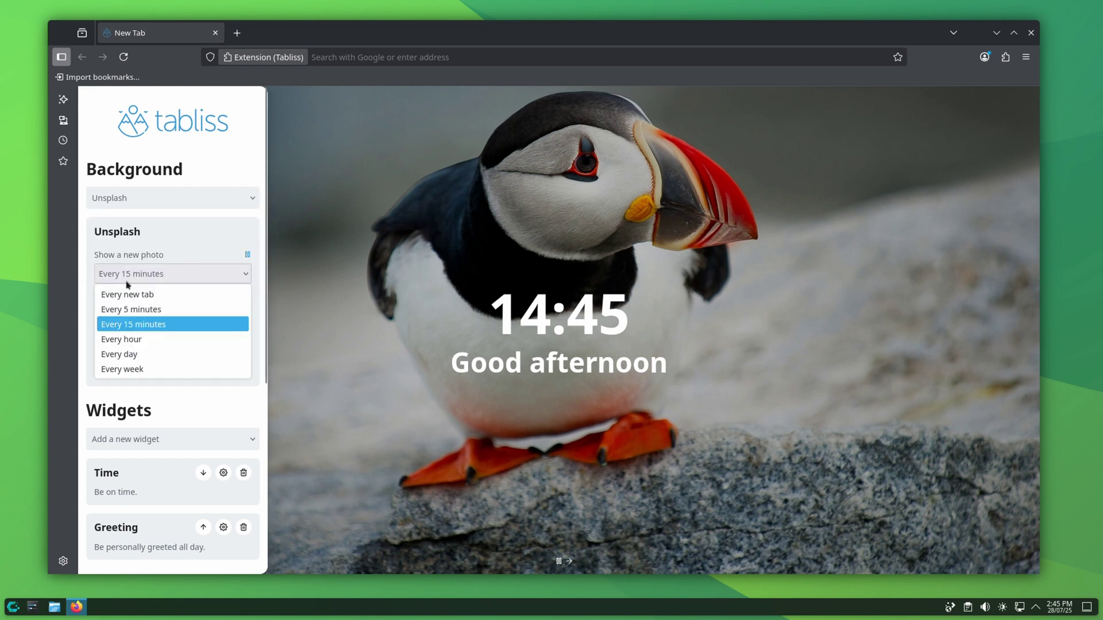
pyautogui.click(116, 324)
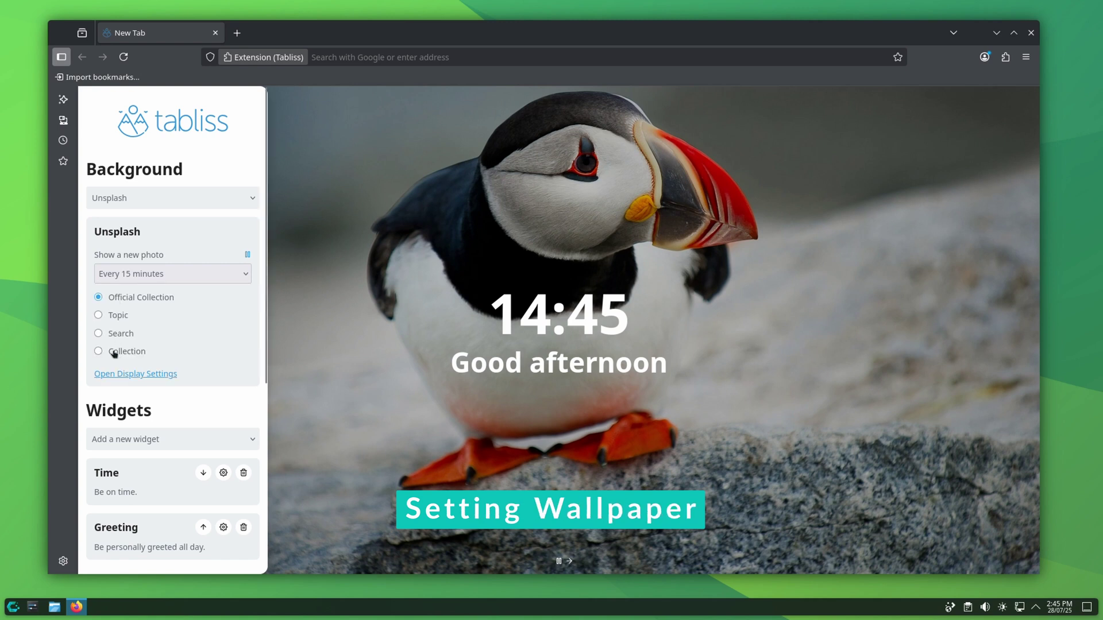
pyautogui.click(98, 314)
pyautogui.click(129, 198)
# - Switch the background to Upload Images and upload sun.png from Pictures as the wallpaper
pyautogui.click(130, 278)
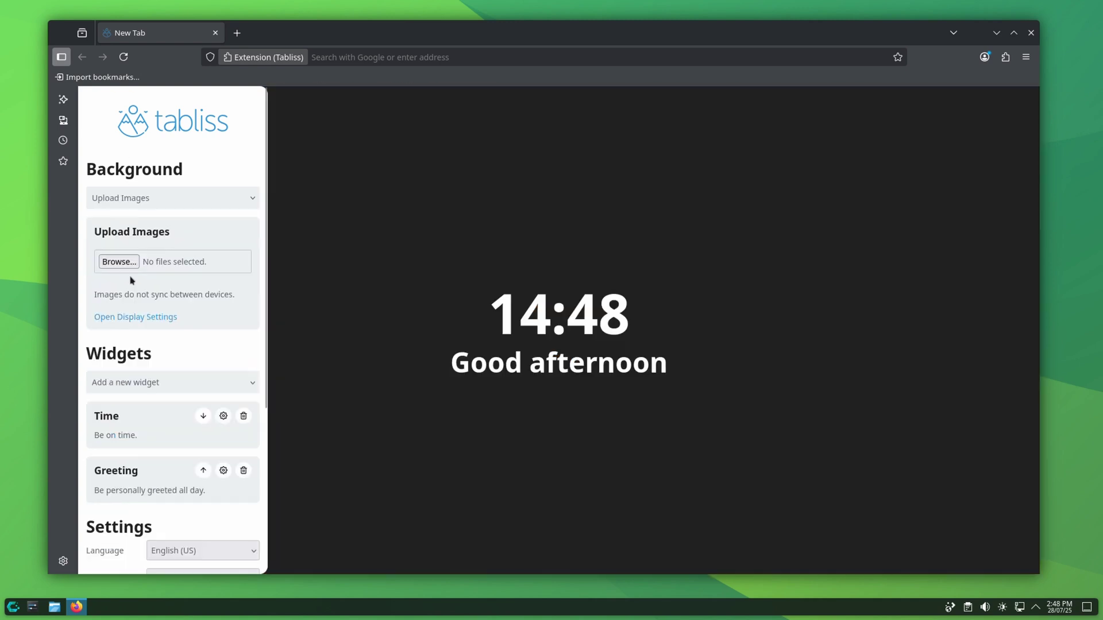
pyautogui.click(127, 263)
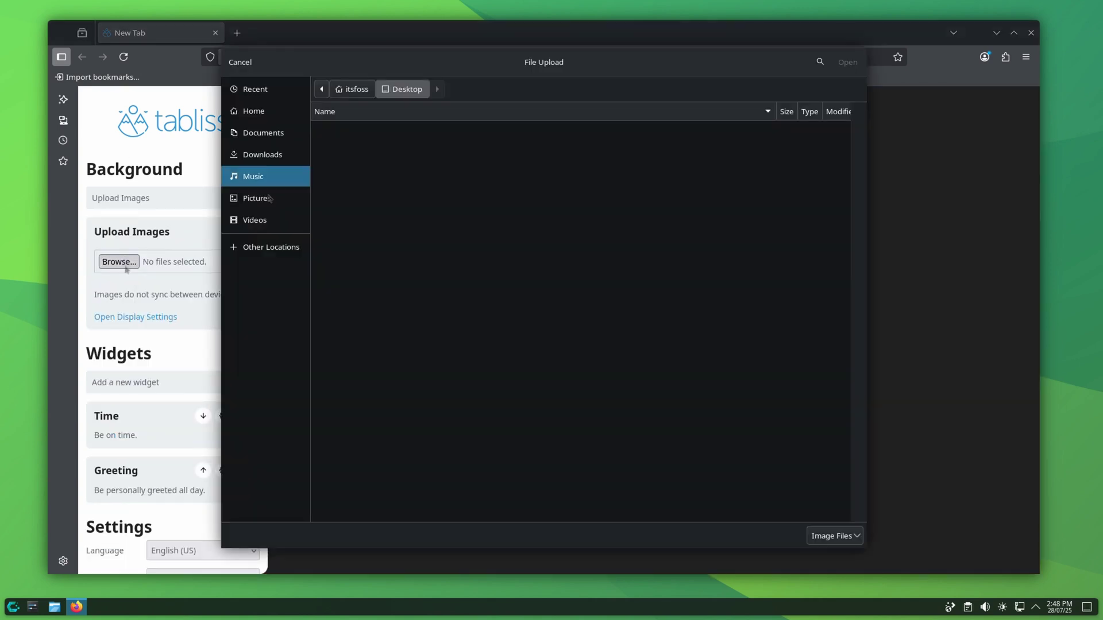
pyautogui.click(269, 199)
pyautogui.click(344, 147)
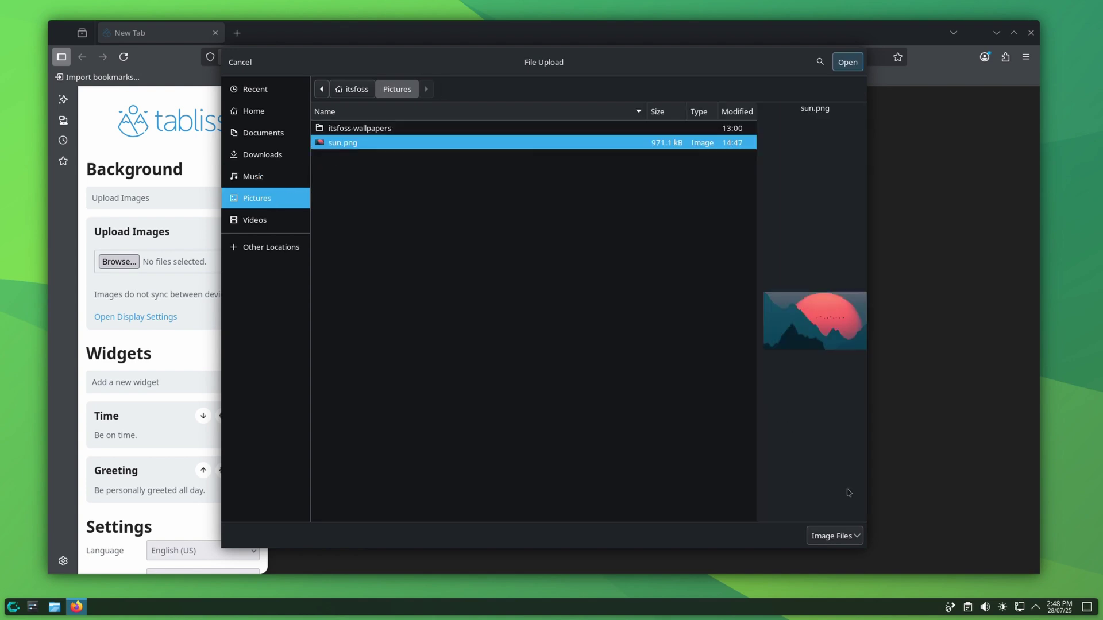
pyautogui.click(847, 62)
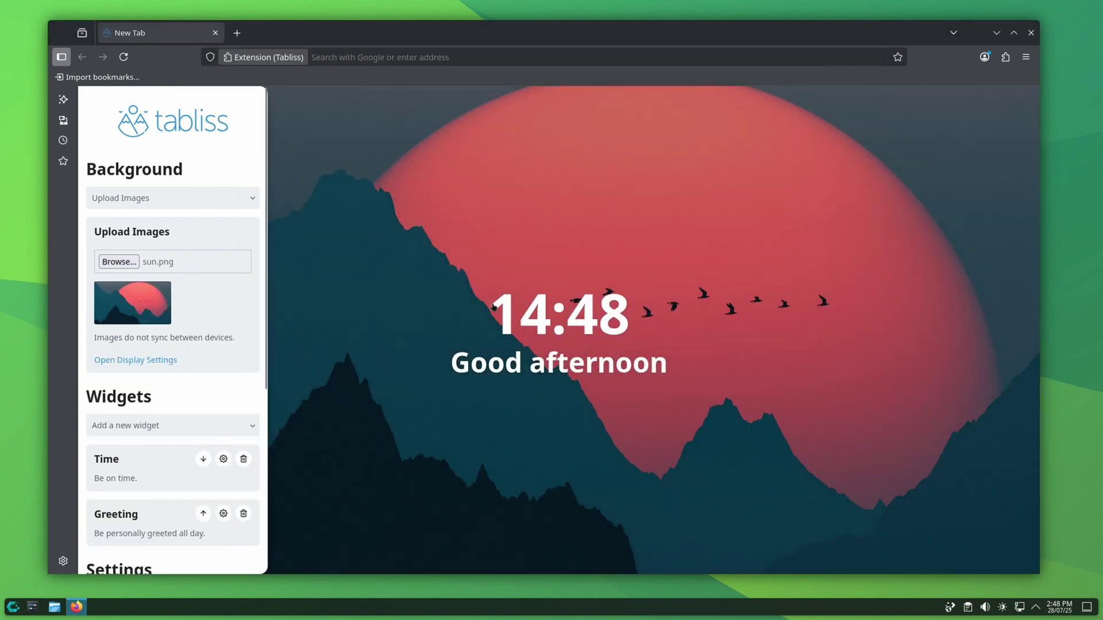
# - Hide the settings to view the wallpaper, then bring them back with the s shortcut
pyautogui.click(316, 287)
pyautogui.press('s')
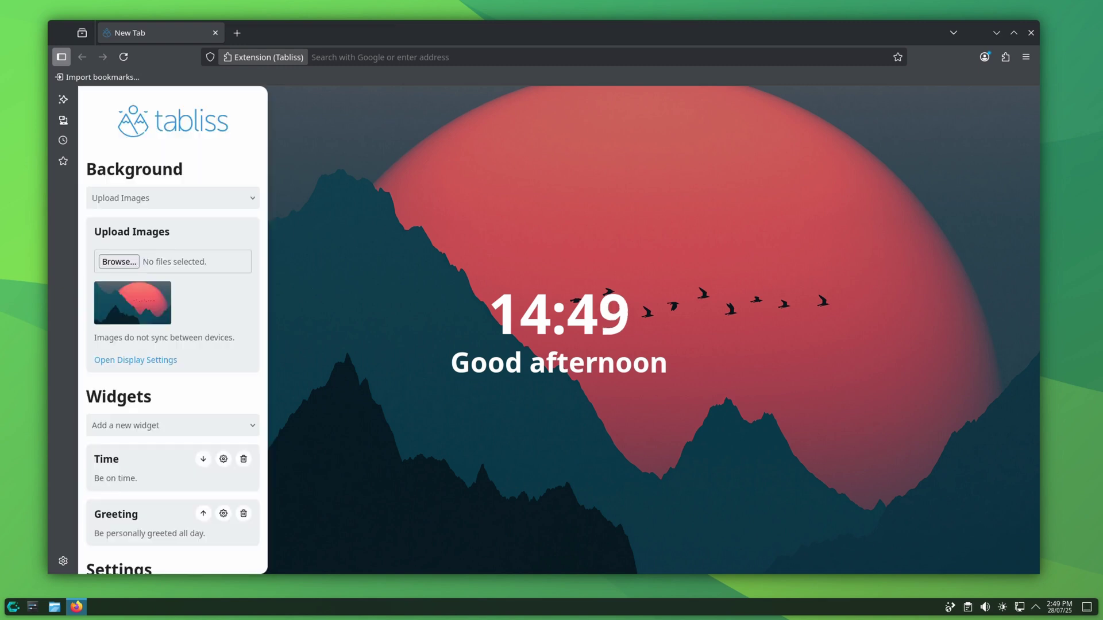
# - Raise the Blur slider in the wallpaper display settings
pyautogui.click(134, 363)
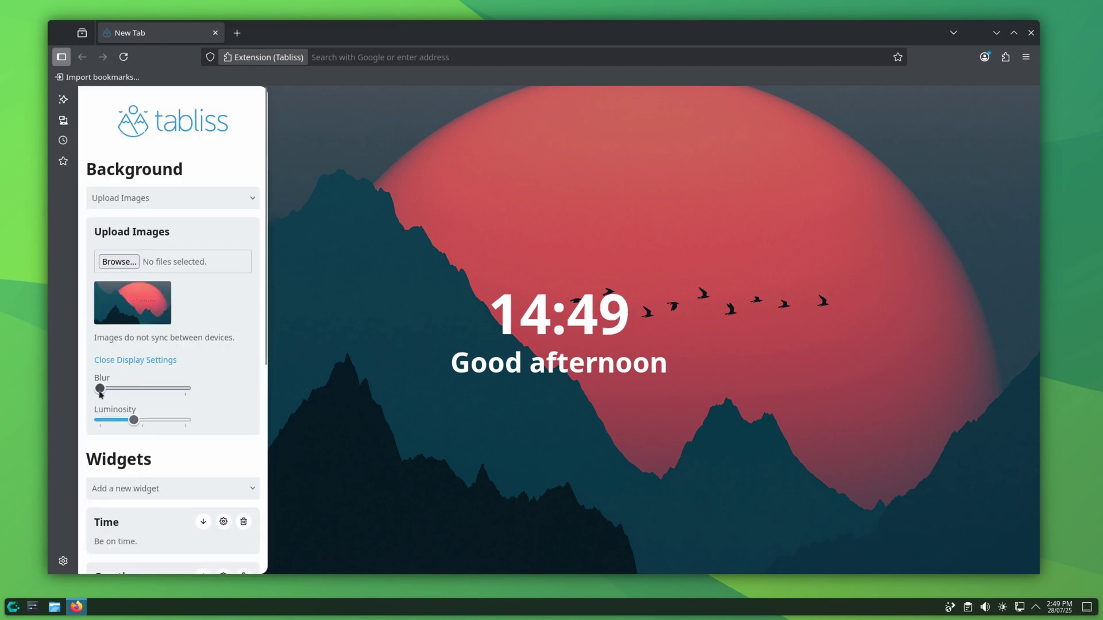
pyautogui.moveTo(100, 389)
pyautogui.mouseDown()
pyautogui.moveTo(132, 392)
pyautogui.moveTo(131, 425)
pyautogui.mouseUp()
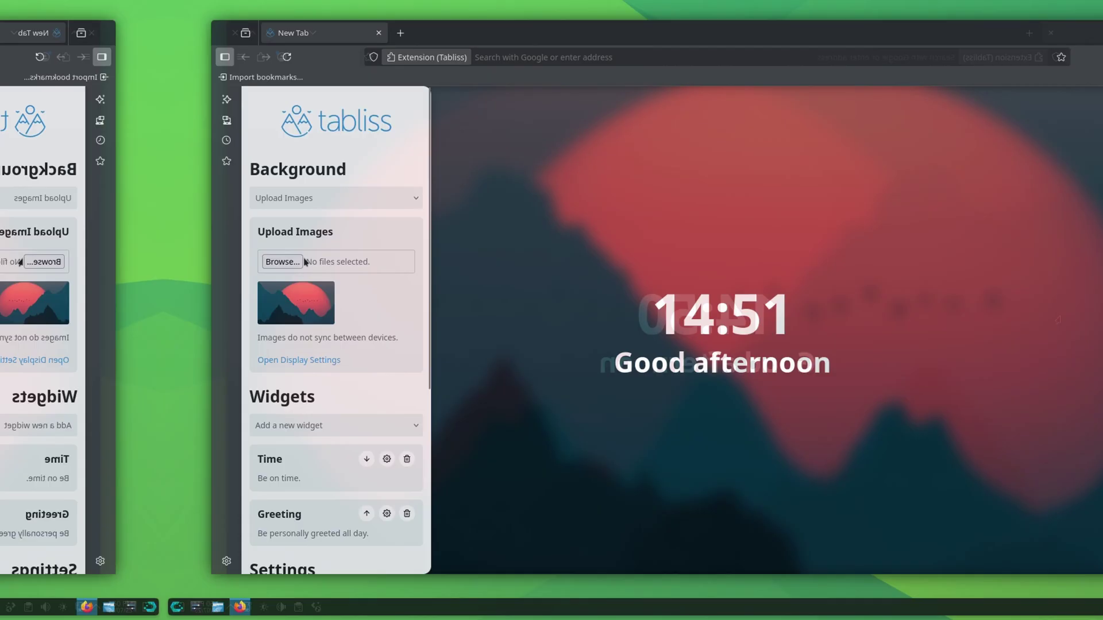
pyautogui.scroll(-2, 117, 363)
# - Add Search Box and Quotes widgets to the new tab
pyautogui.click(119, 361)
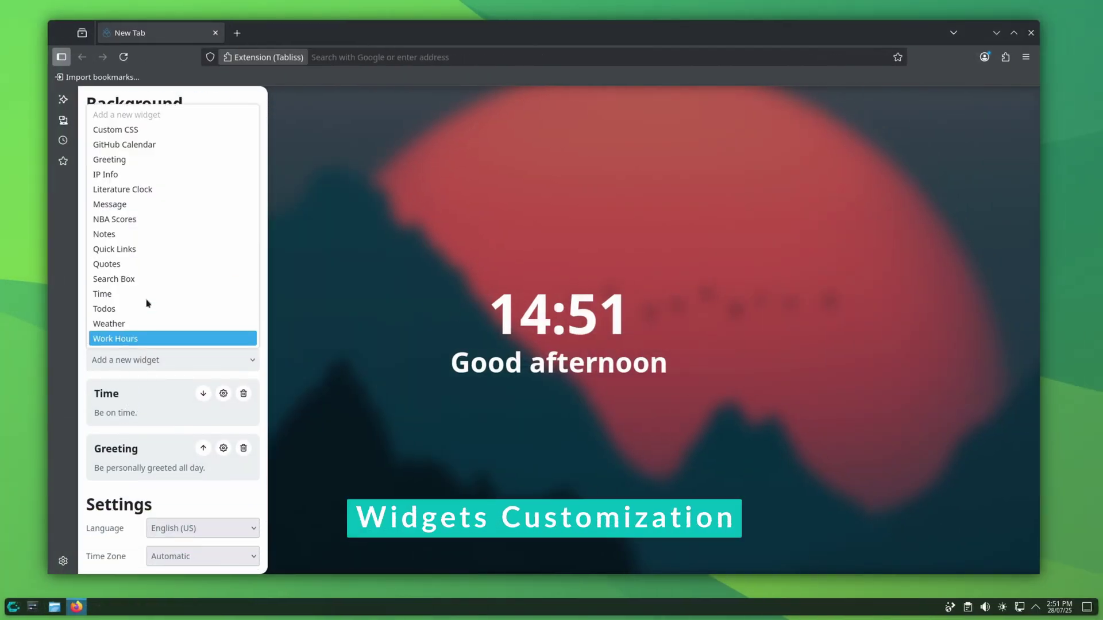
pyautogui.click(130, 279)
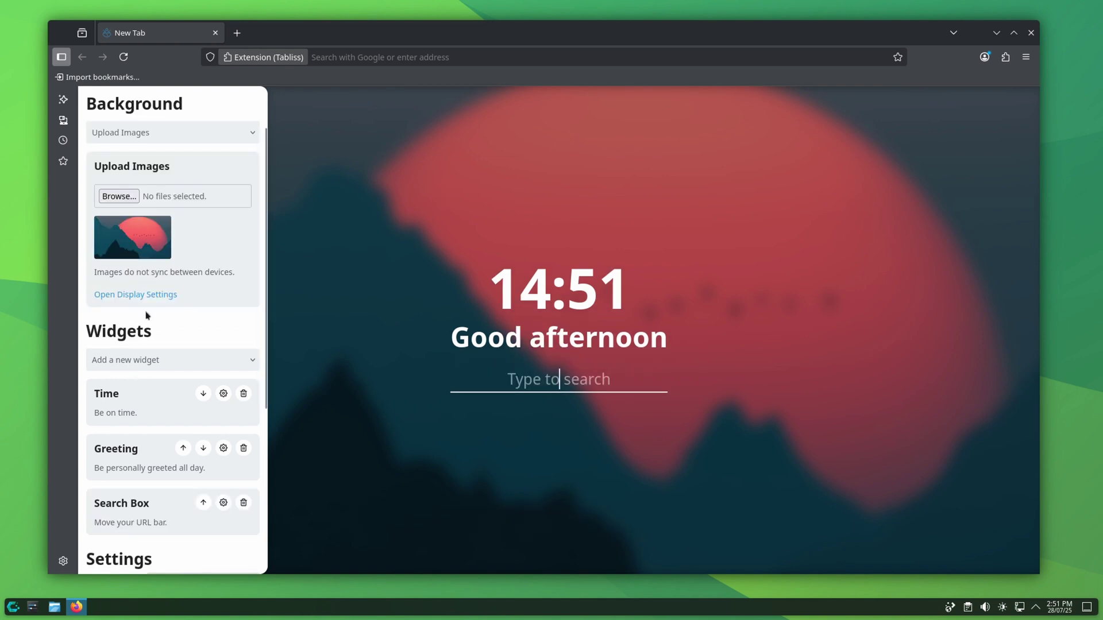
pyautogui.click(130, 363)
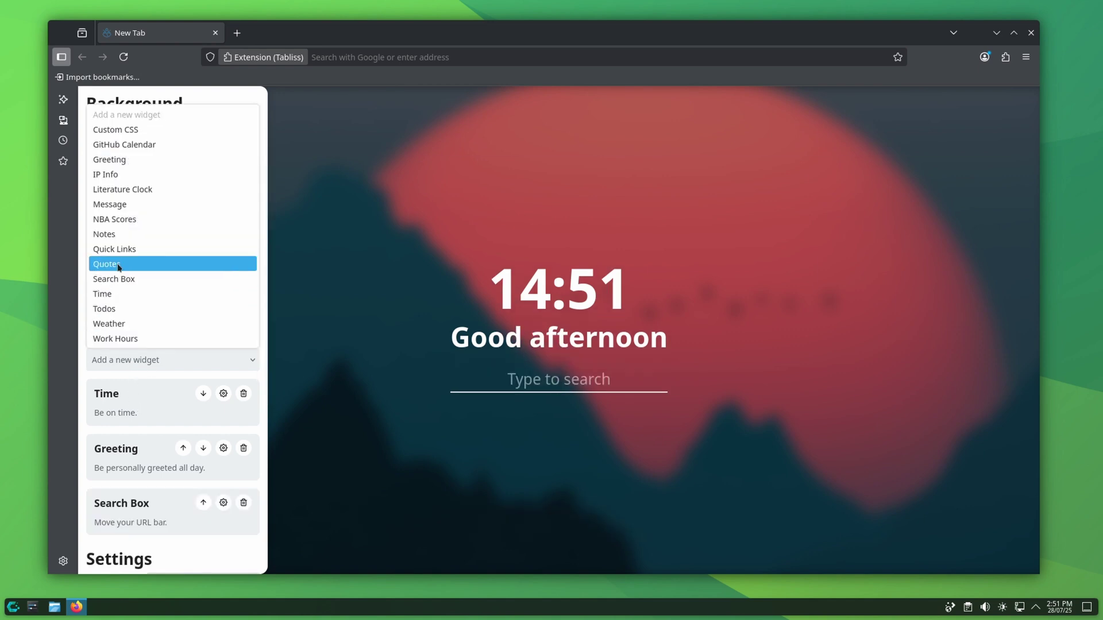
pyautogui.click(122, 260)
pyautogui.click(120, 367)
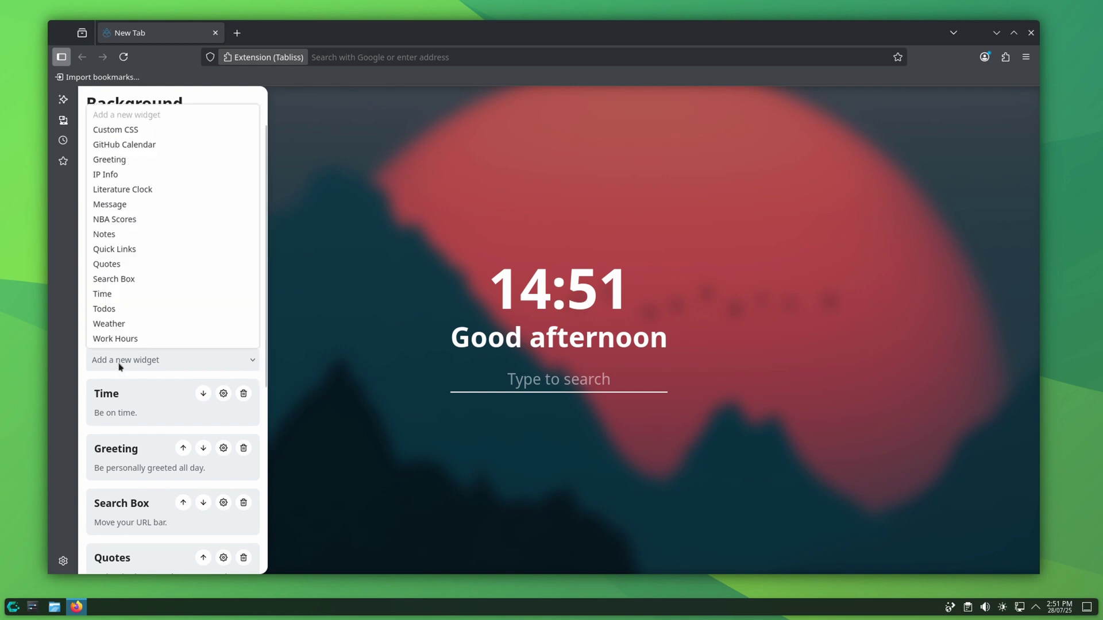
# - Switch the Time widget to an analogue face with the date displayed
pyautogui.click(231, 399)
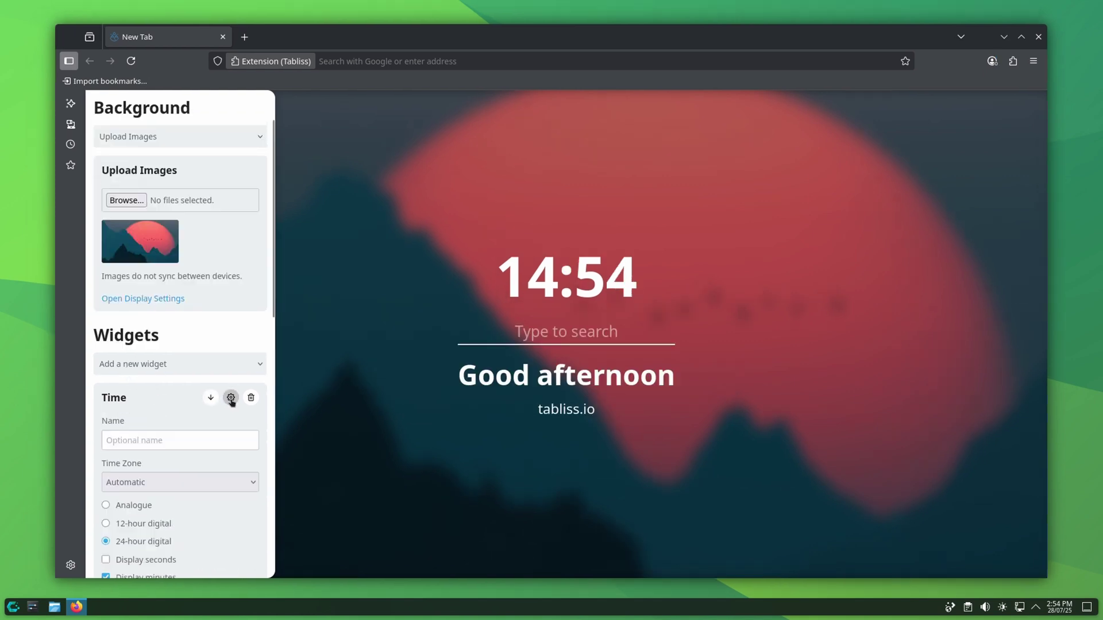
pyautogui.scroll(-3, 195, 433)
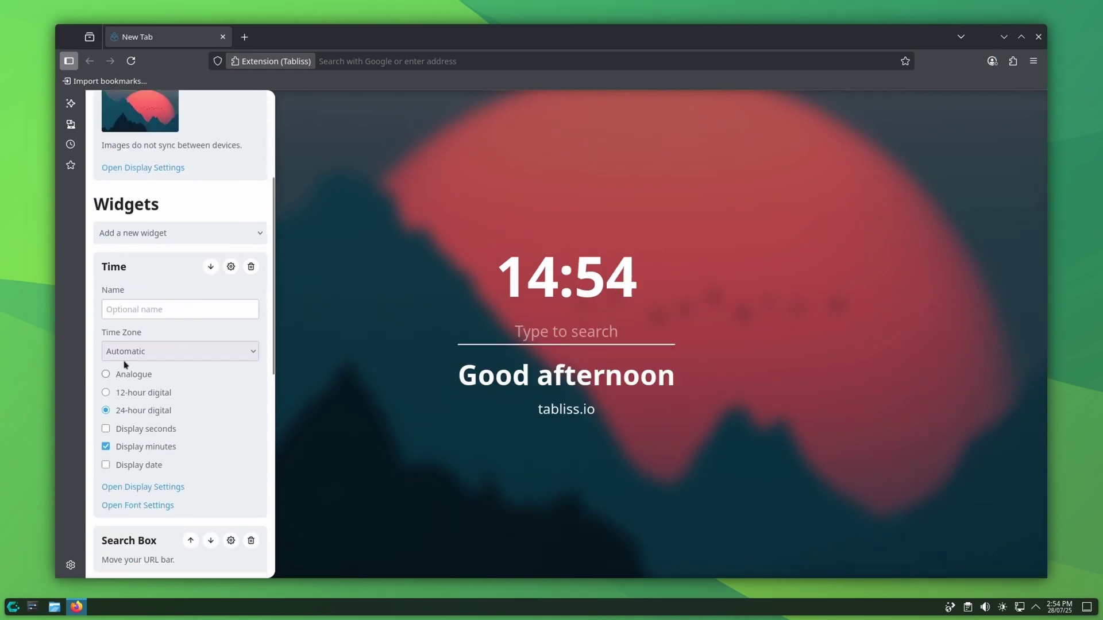
pyautogui.click(125, 356)
pyautogui.click(105, 374)
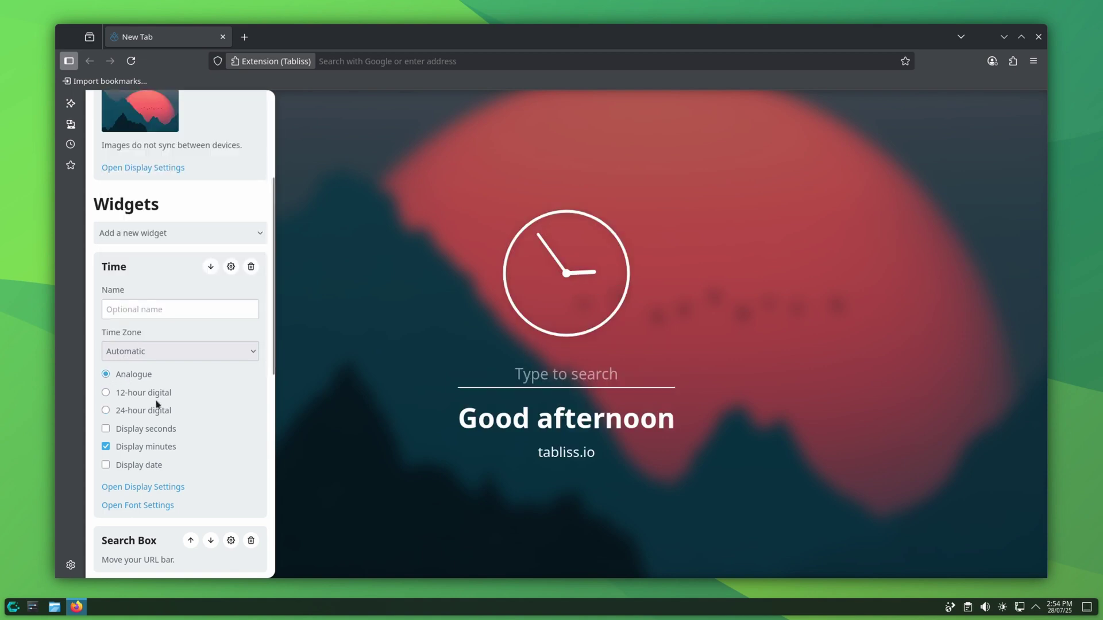
pyautogui.scroll(-2, 143, 422)
pyautogui.click(106, 400)
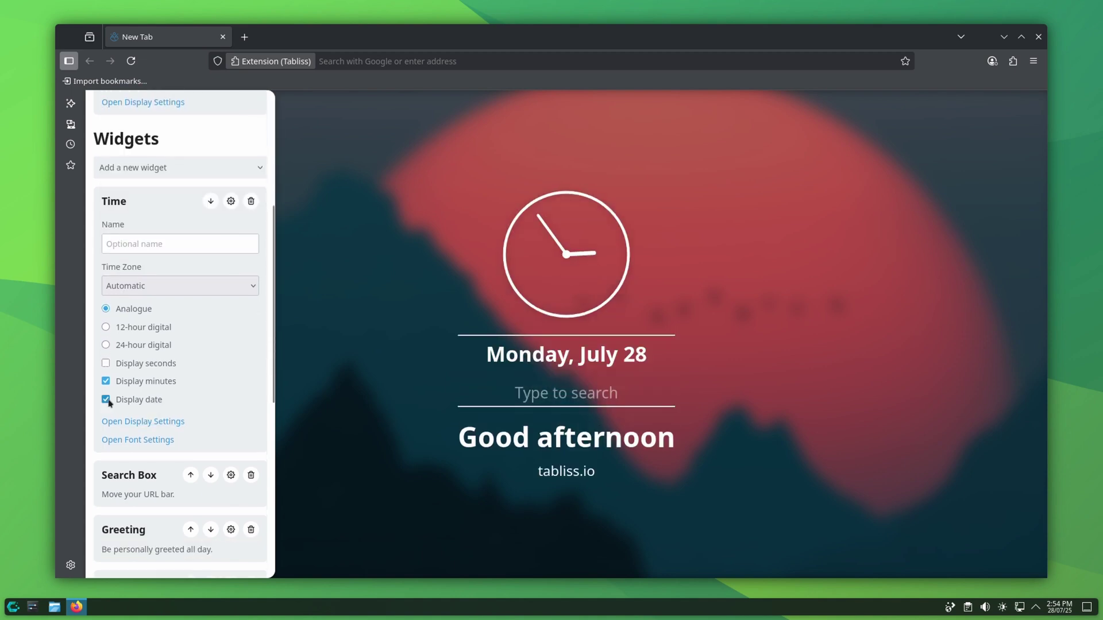
# - Move the clock toward the top centre in its display settings
pyautogui.click(143, 423)
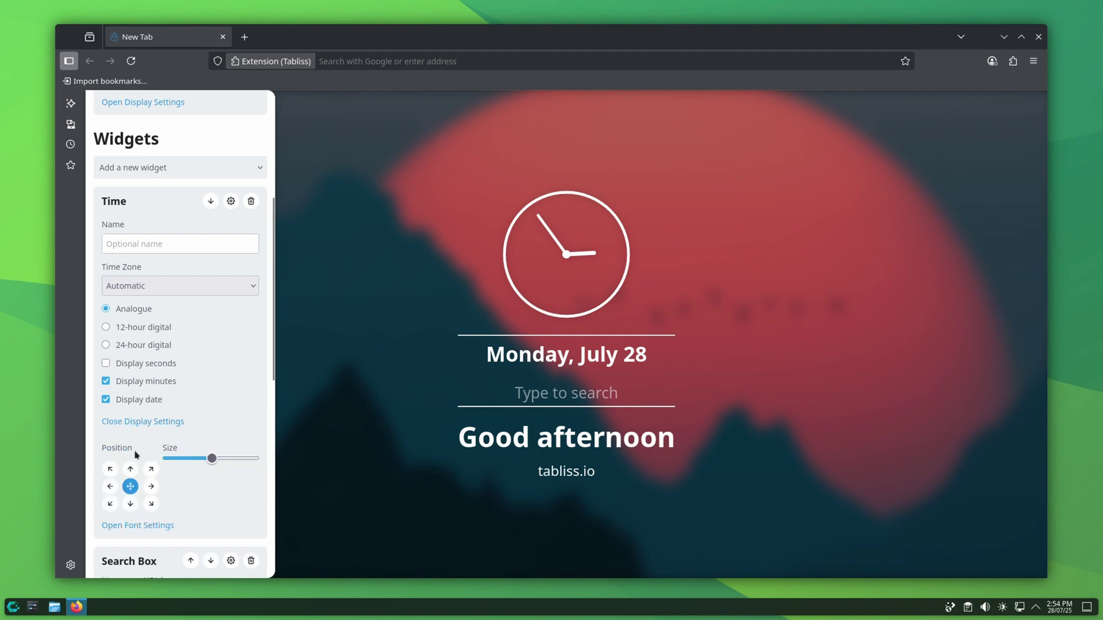
pyautogui.click(131, 470)
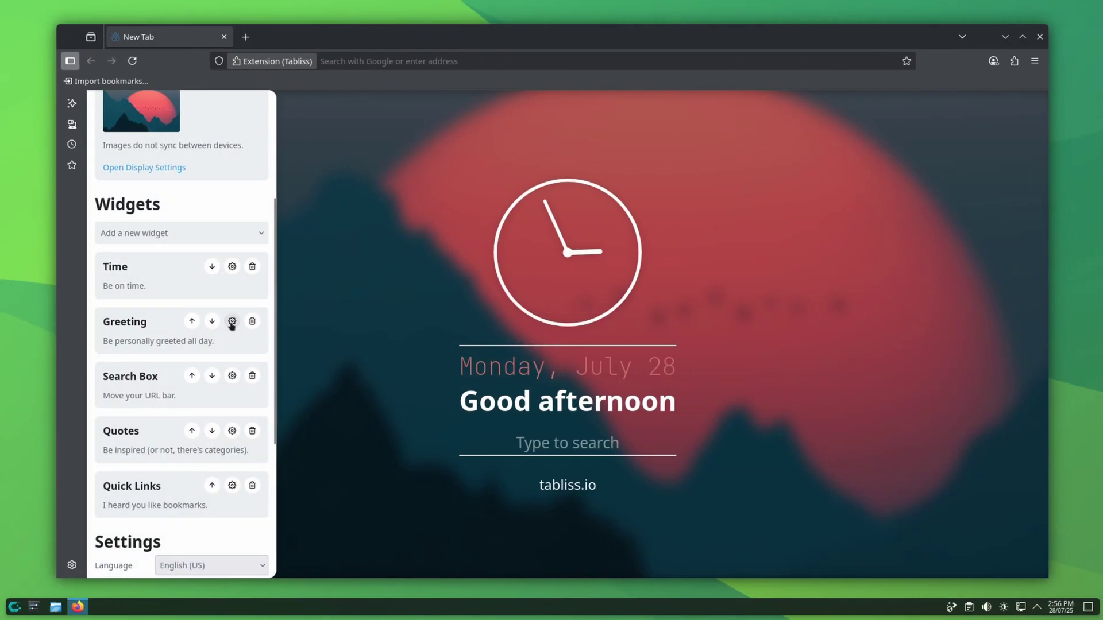
# - Set the greeting name to It's FOSS, adjust its size and set the JetBrains Mono font
pyautogui.click(231, 321)
pyautogui.click(153, 371)
pyautogui.write('It')
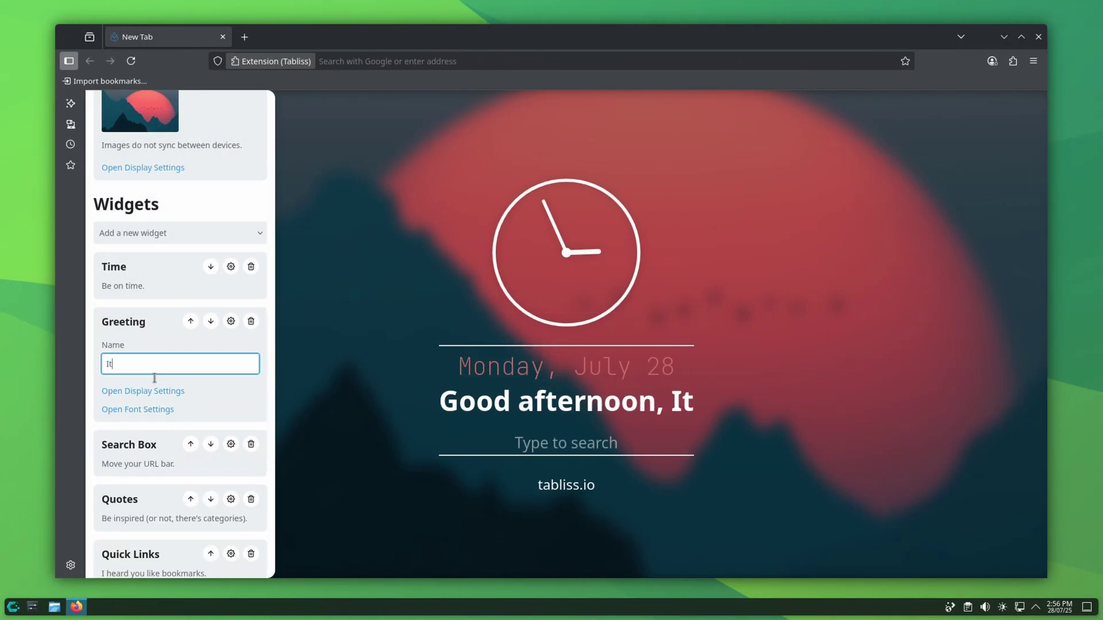
pyautogui.write("'s FOSS")
pyautogui.click(144, 391)
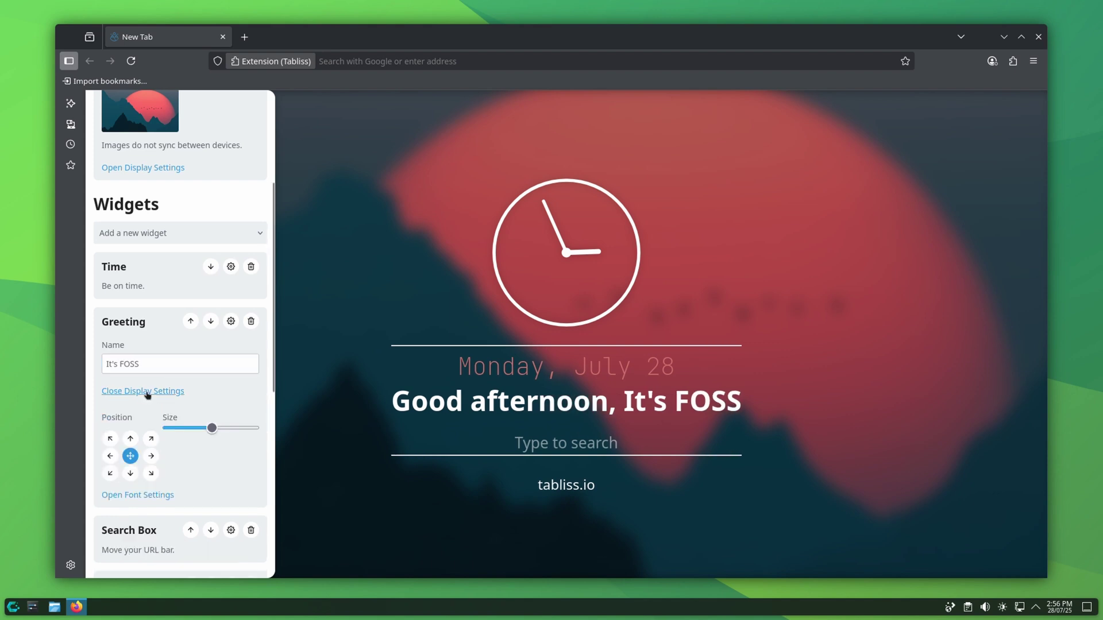
pyautogui.moveTo(177, 428); pyautogui.dragTo(191, 429)
pyautogui.click(149, 496)
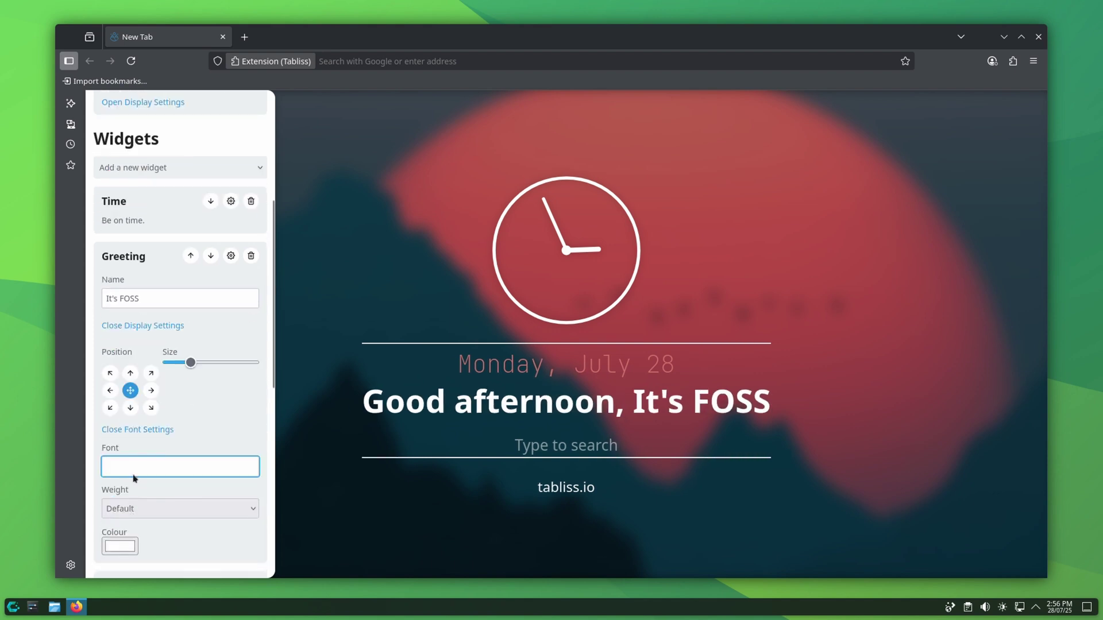
pyautogui.write('JetBrains Mono')
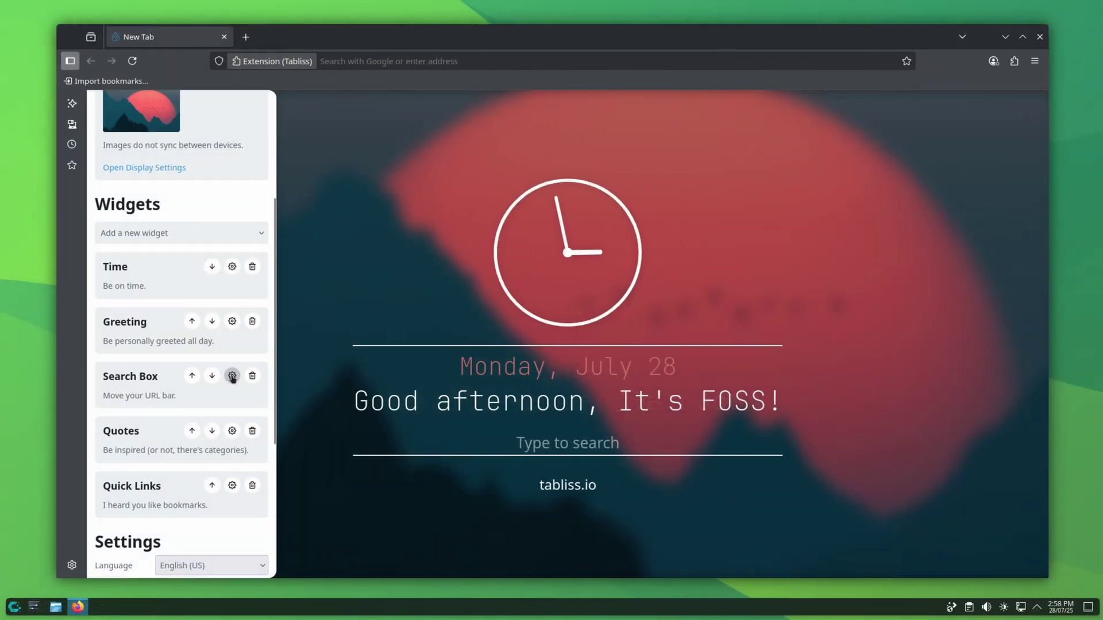
# - Set the Search Box provider to DuckDuckGo and reveal its display settings
pyautogui.click(231, 376)
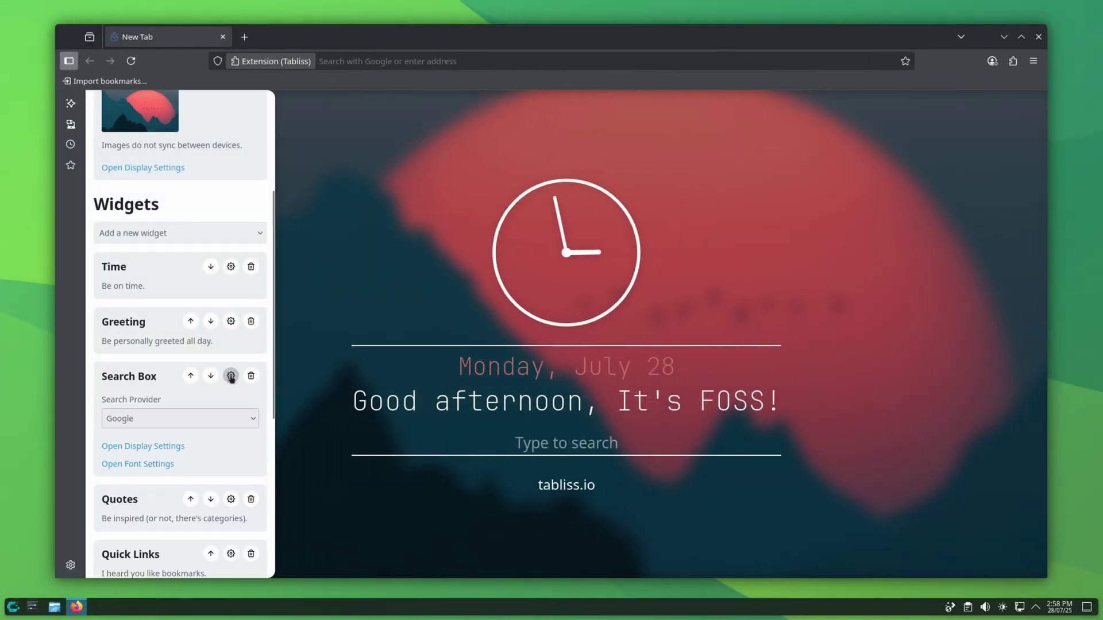
pyautogui.click(151, 420)
pyautogui.click(141, 281)
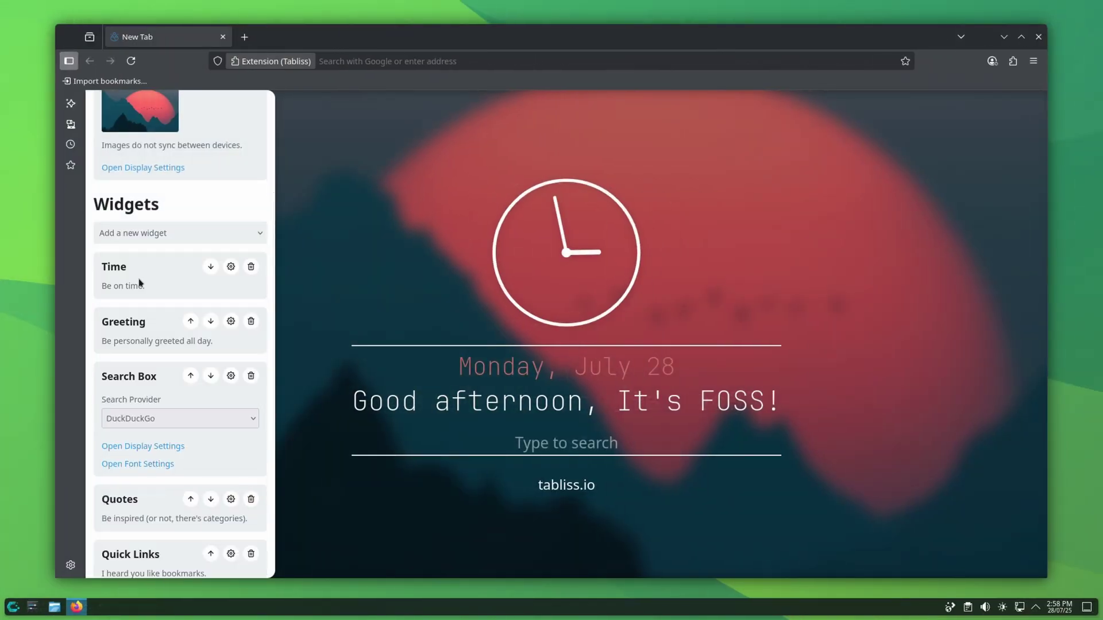
pyautogui.click(143, 448)
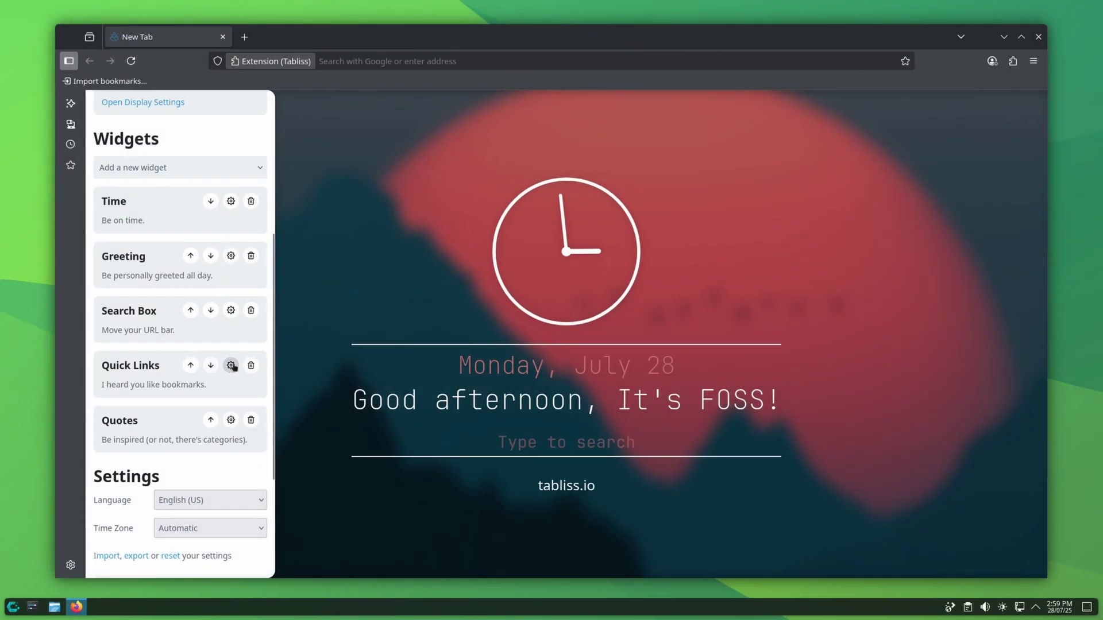
# - Set the Quick Links widget to 5 columns
pyautogui.click(231, 366)
pyautogui.scroll(-1, 150, 407)
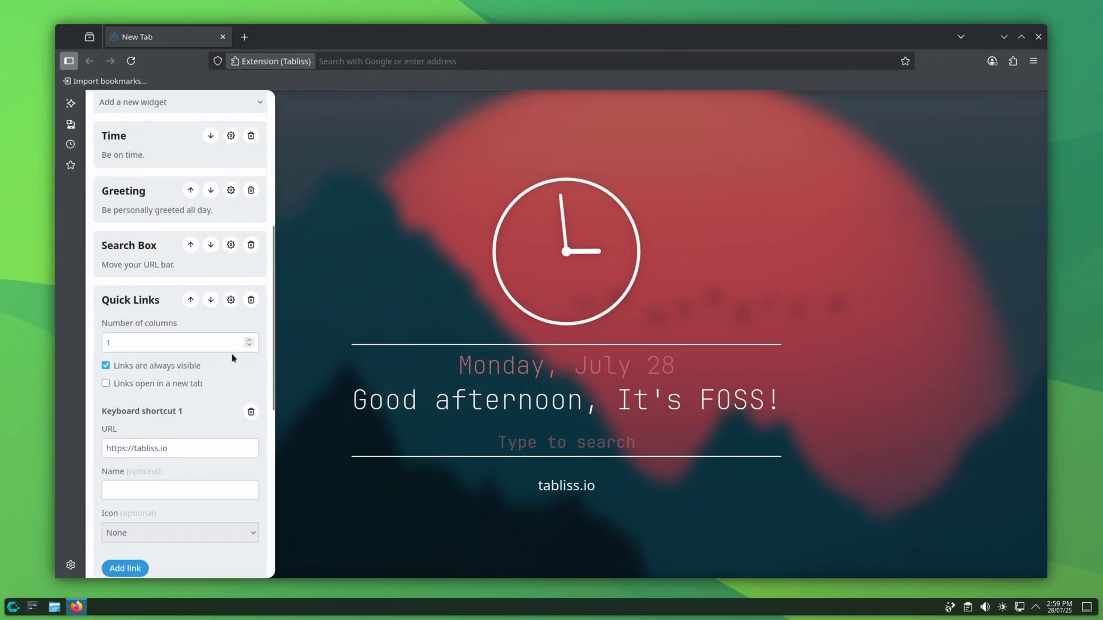
pyautogui.click(250, 341)
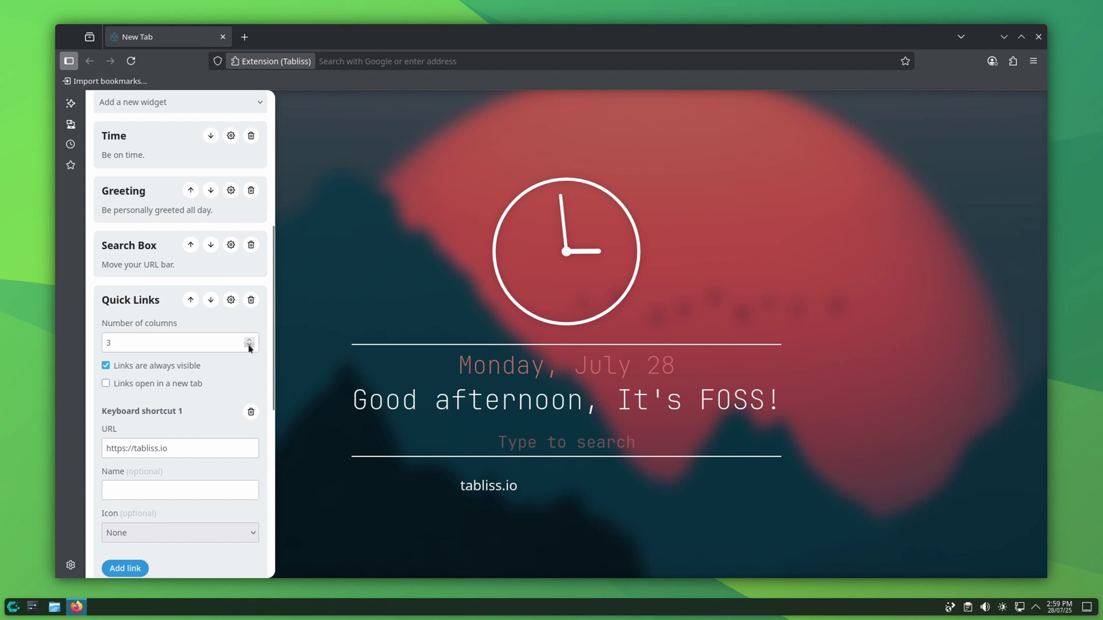
pyautogui.click(249, 347)
pyautogui.click(249, 344)
pyautogui.click(249, 343)
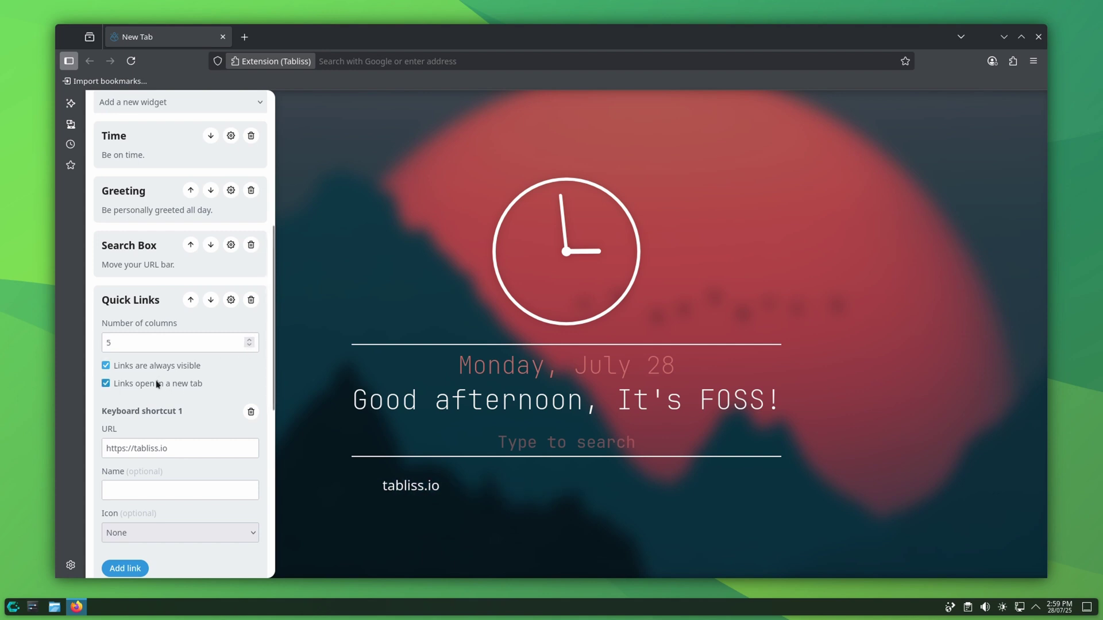
pyautogui.scroll(-3, 156, 384)
# - Give the first quick link its URL, name and the website's own icon, then start a second link
pyautogui.click(150, 320)
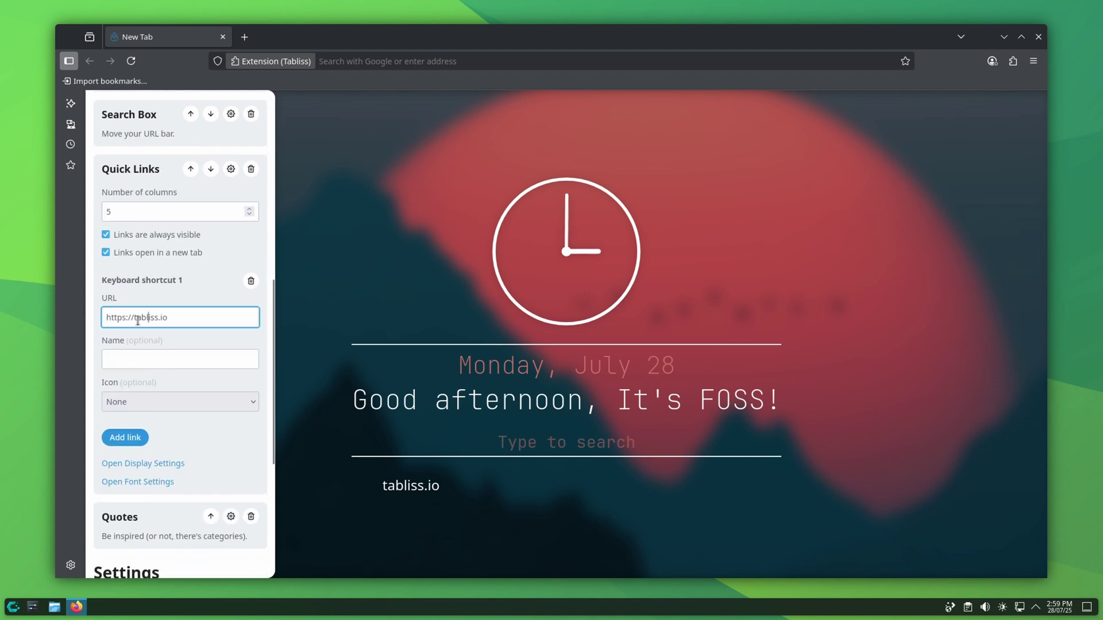
pyautogui.moveTo(133, 320); pyautogui.dragTo(166, 326)
pyautogui.write('itsfoss.com')
pyautogui.click(135, 354)
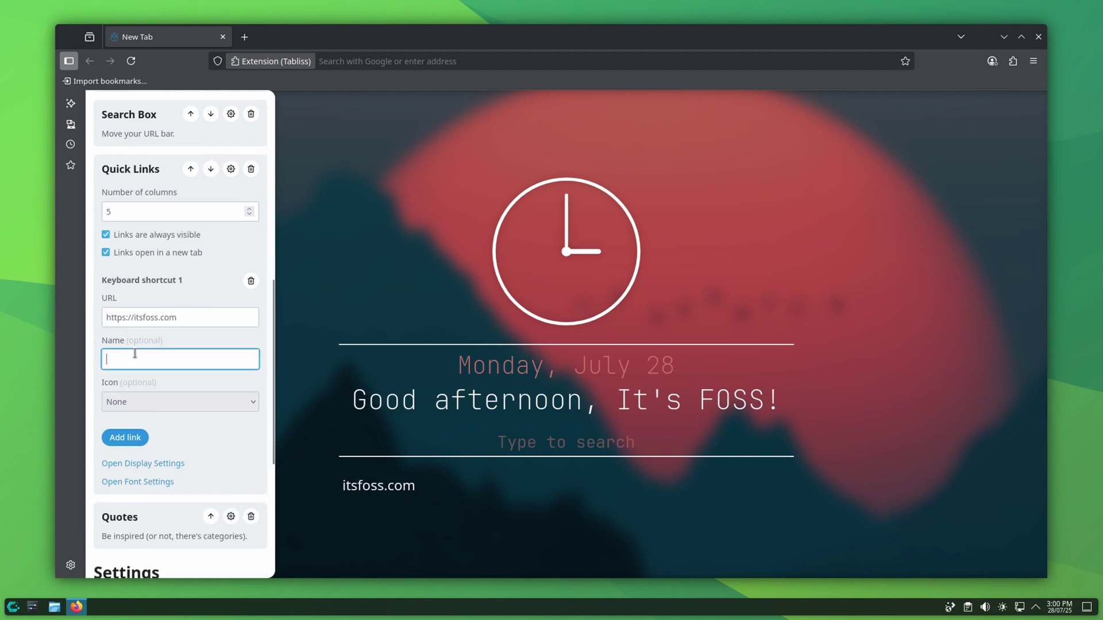
pyautogui.write('IF')
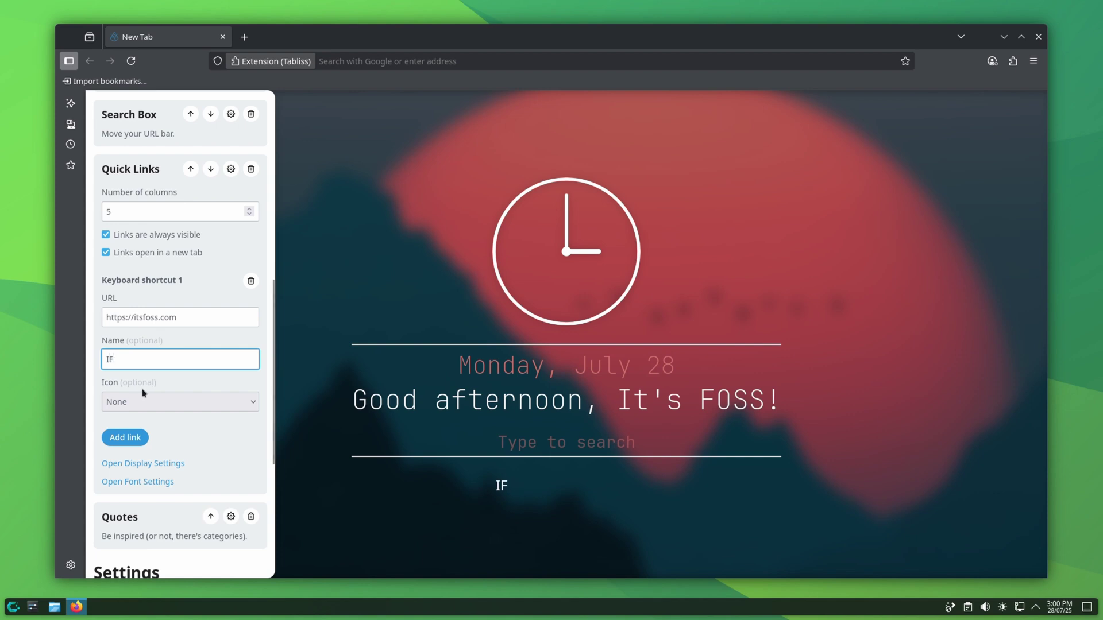
pyautogui.click(128, 401)
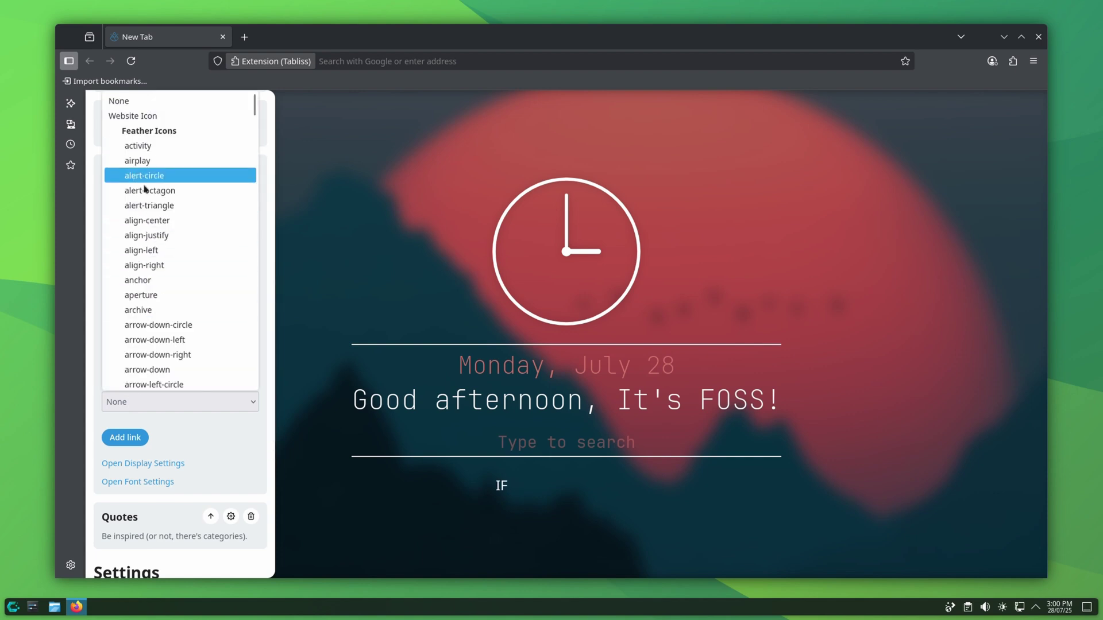
pyautogui.scroll(-4, 152, 261)
pyautogui.scroll(-4, 152, 261)
pyautogui.click(133, 277)
pyautogui.scroll(8, 147, 241)
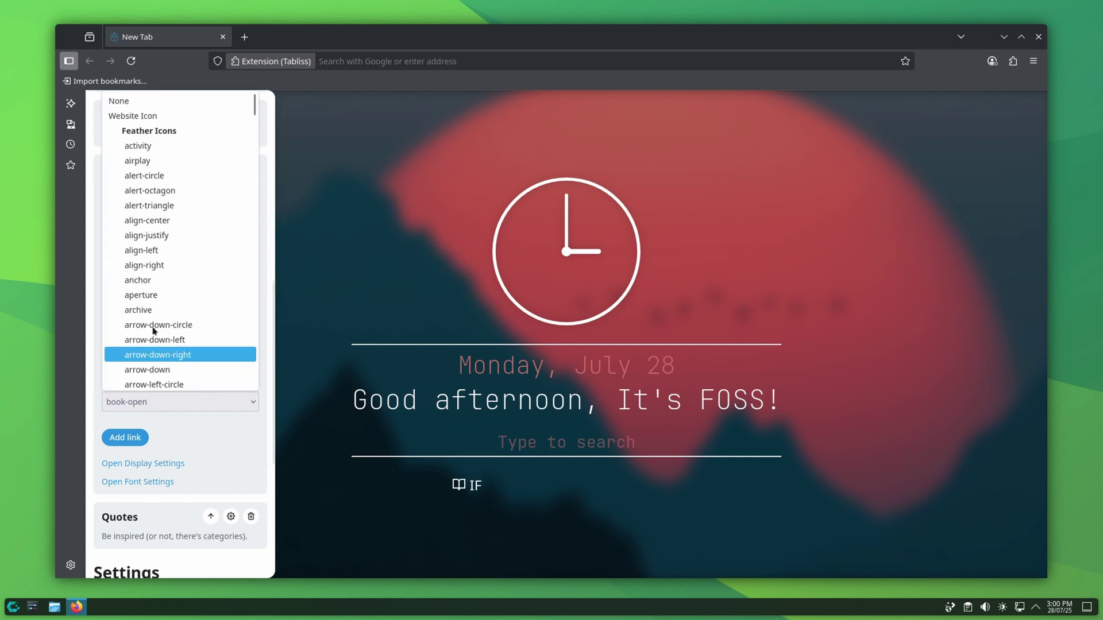
pyautogui.click(140, 116)
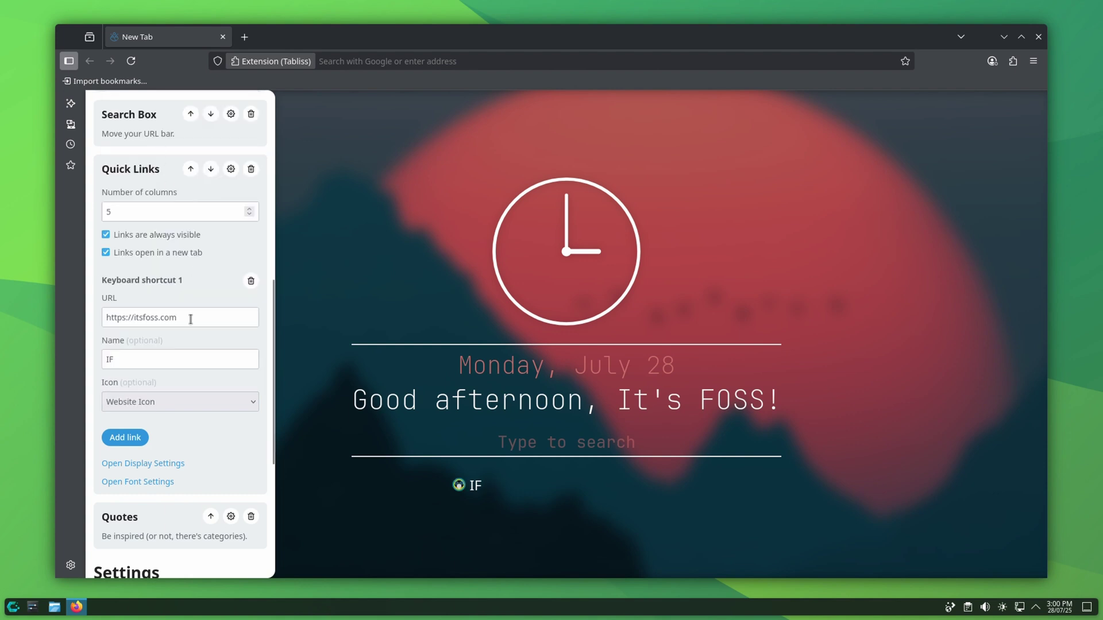
pyautogui.click(129, 437)
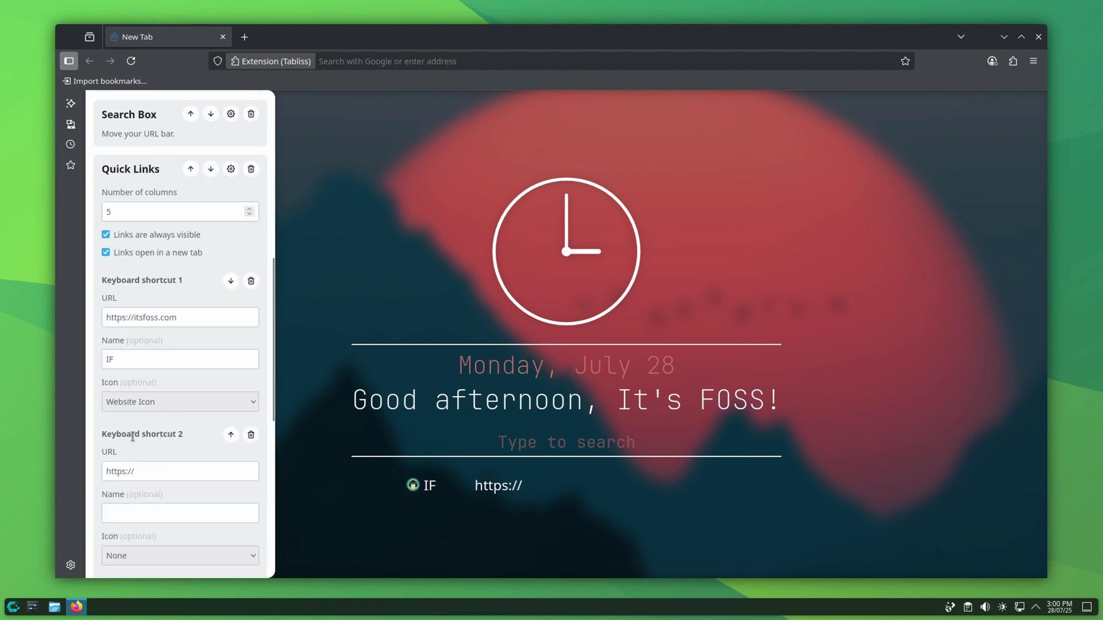
pyautogui.scroll(-5, 195, 394)
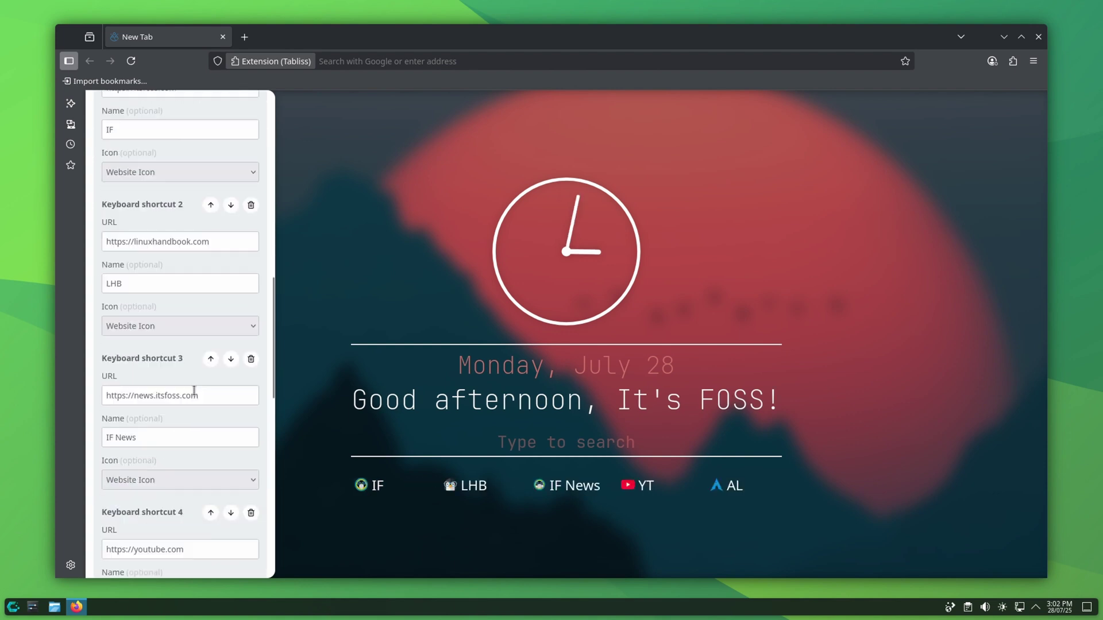
pyautogui.scroll(-4, 192, 387)
pyautogui.scroll(-5, 192, 387)
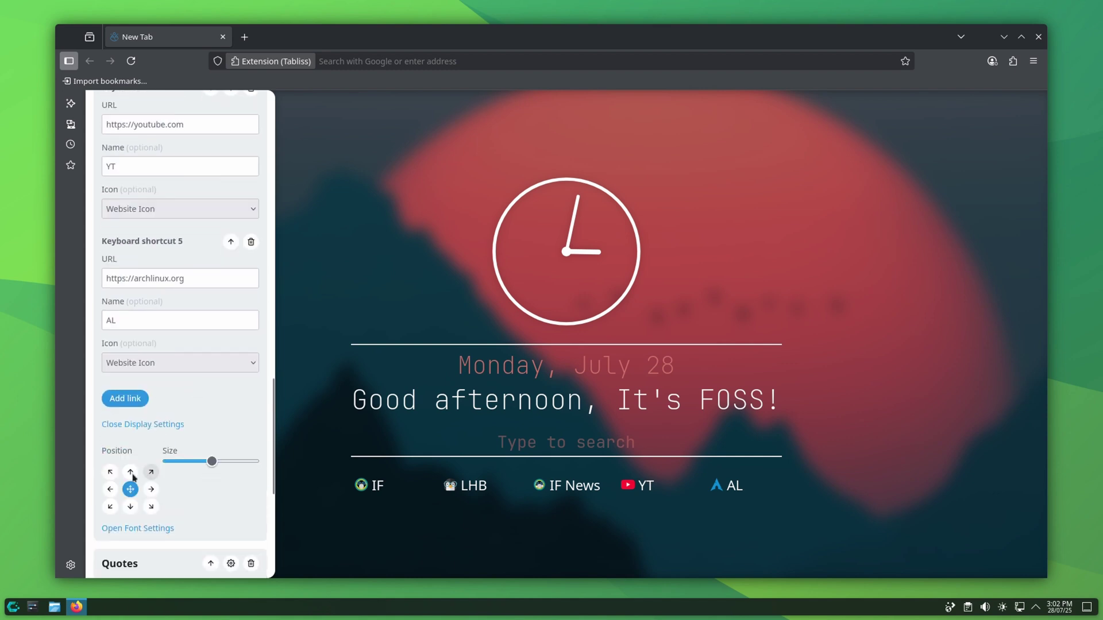
# - Place the quick links small in the top-right corner and set their font to JetBrains Mono Thin
pyautogui.click(131, 472)
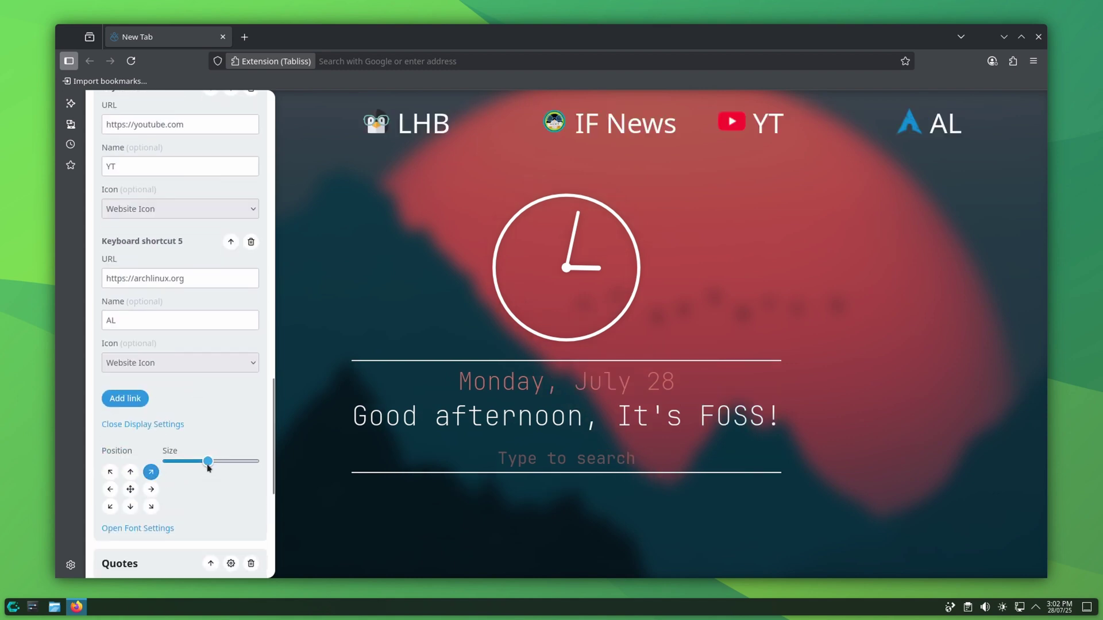
pyautogui.moveTo(211, 461); pyautogui.dragTo(179, 461)
pyautogui.click(139, 528)
pyautogui.scroll(-2, 163, 486)
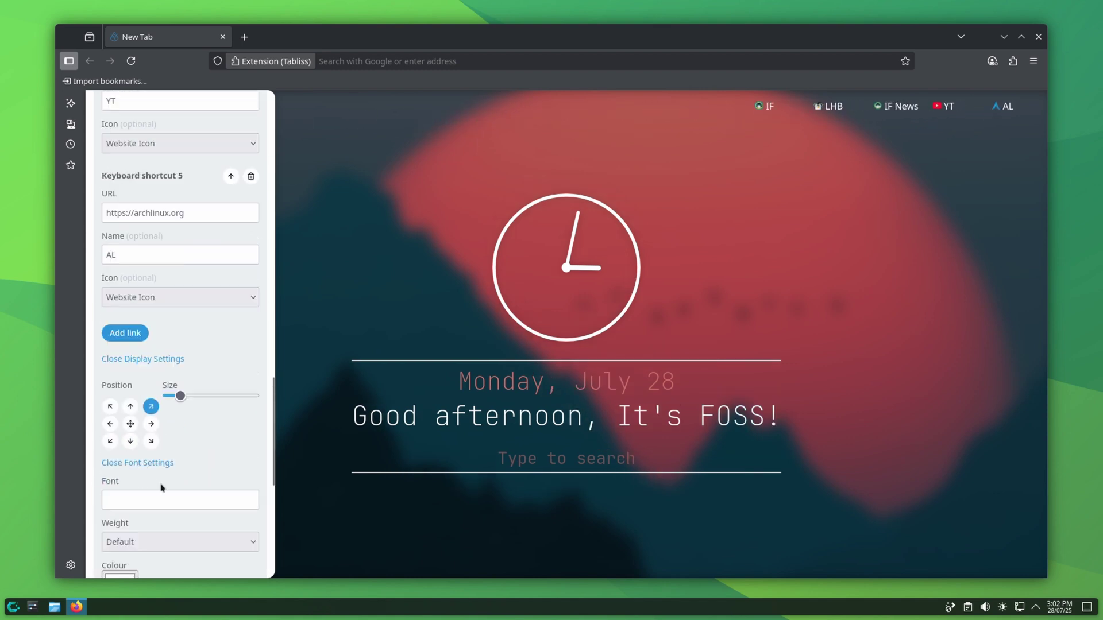
pyautogui.click(142, 435)
pyautogui.write('JetBrains Mono')
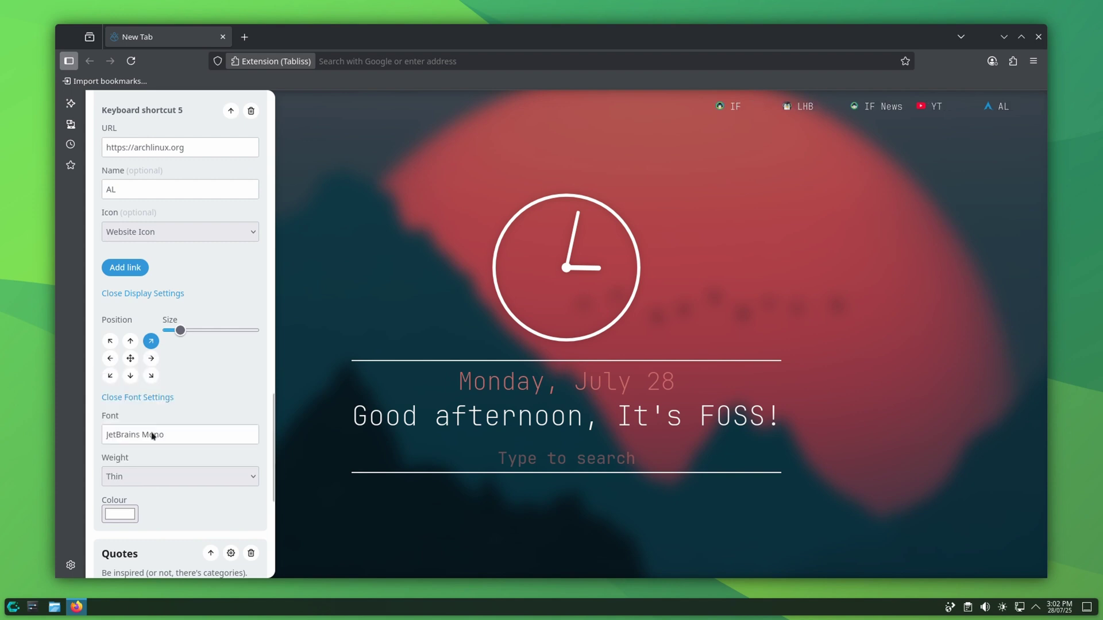
pyautogui.scroll(-5, 141, 432)
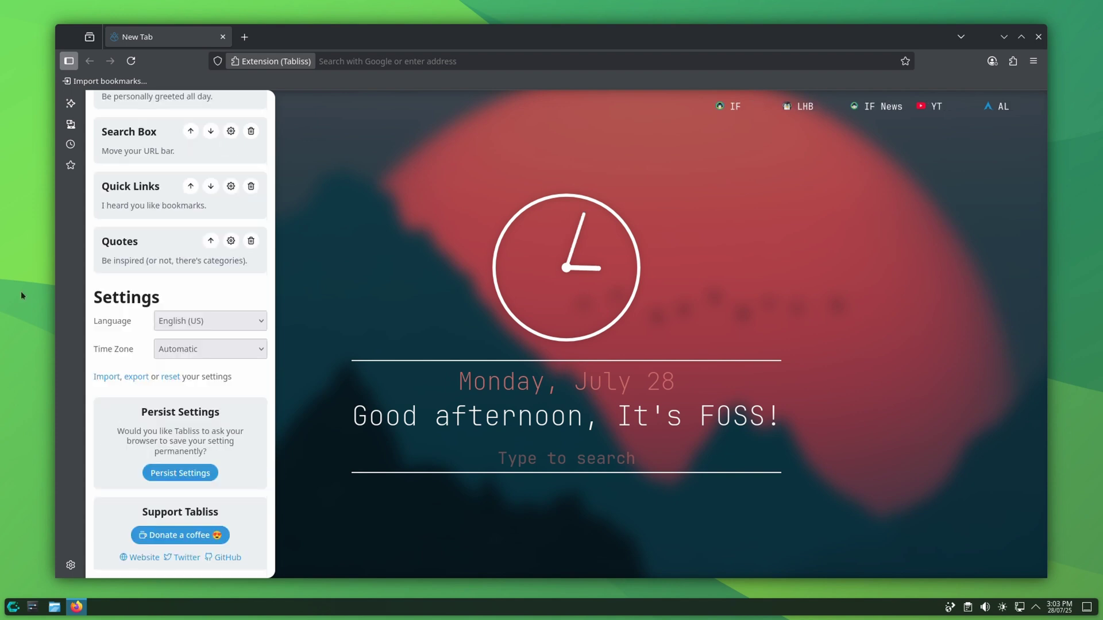
# - Switch the Quotes widget to Developer Excuses and place it small at the bottom centre
pyautogui.click(232, 242)
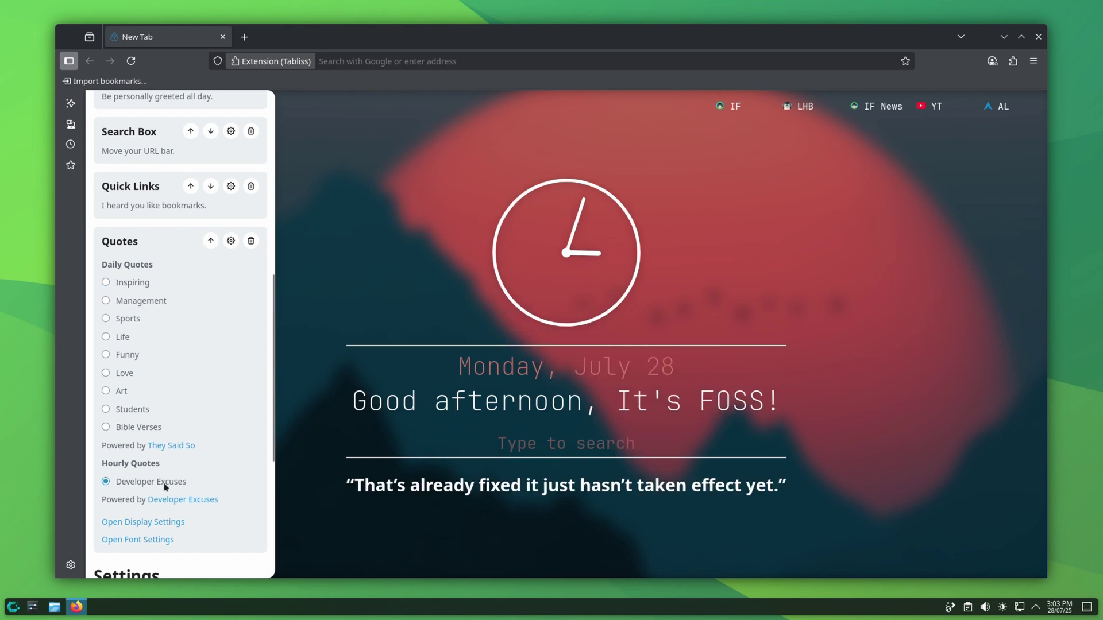
pyautogui.scroll(-3, 167, 486)
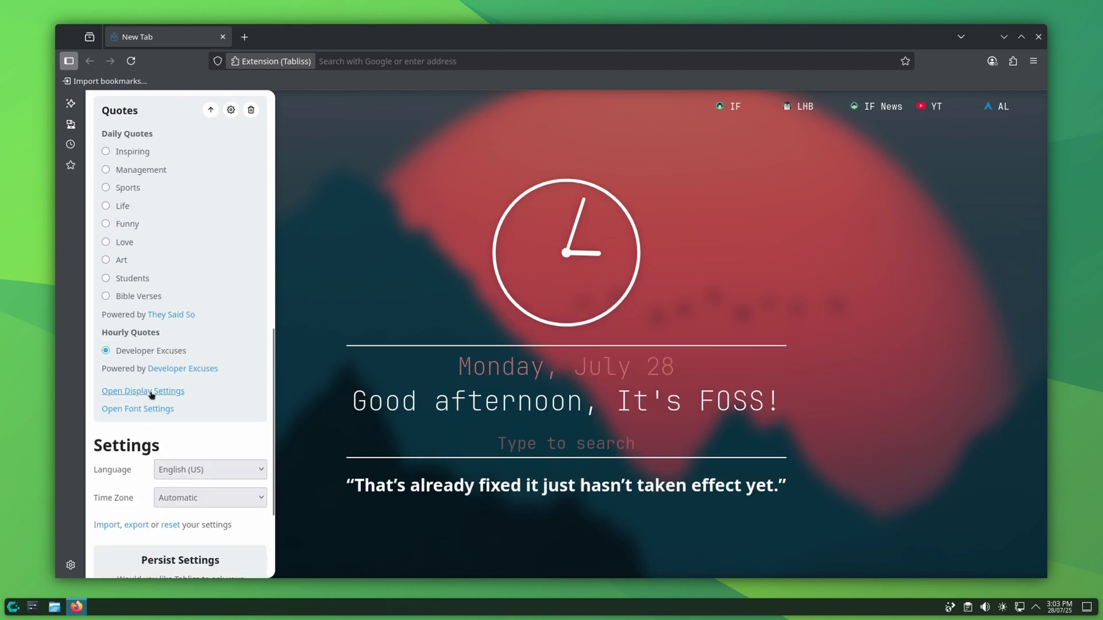
pyautogui.click(150, 394)
pyautogui.click(131, 473)
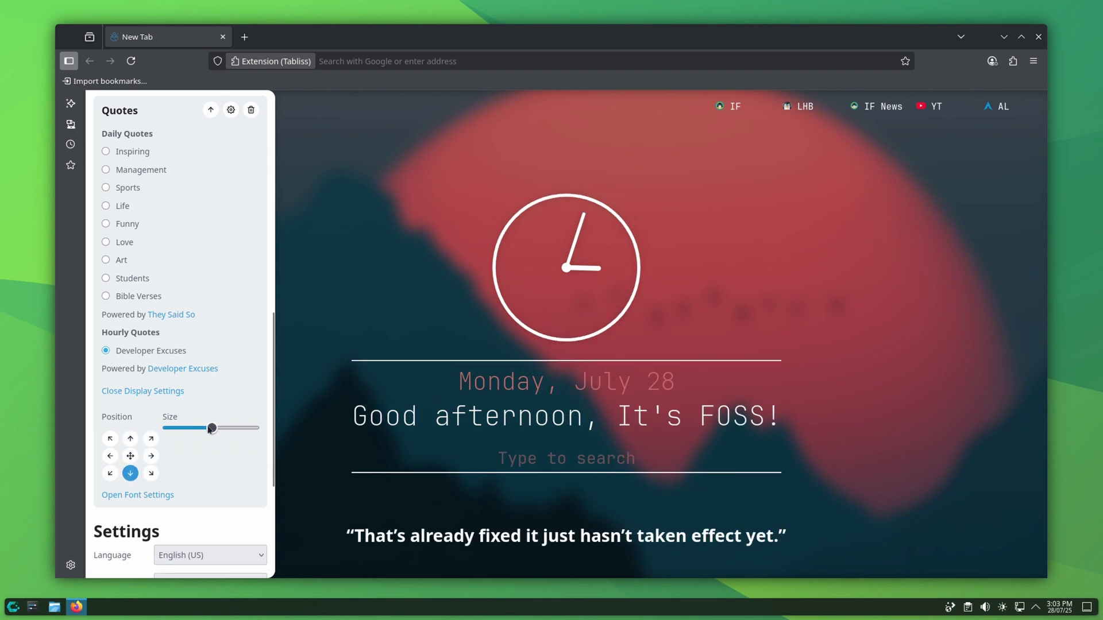
pyautogui.moveTo(210, 428); pyautogui.dragTo(179, 428)
# - Style the quote in JetBrains Mono Thin with a reddish colour
pyautogui.click(139, 494)
pyautogui.click(144, 400)
pyautogui.write('JetBrains')
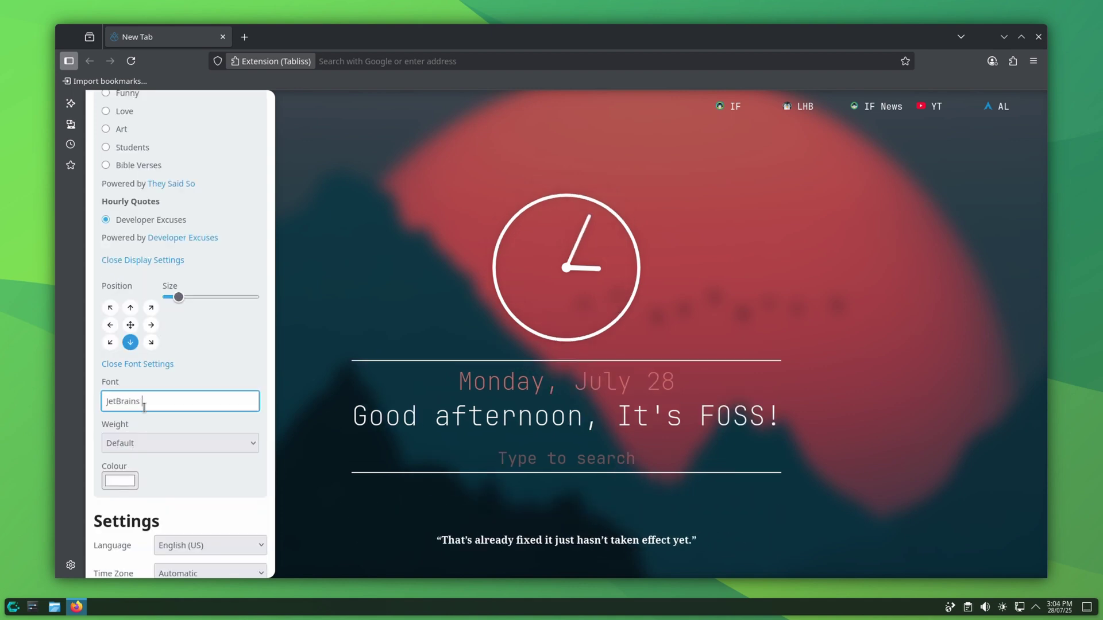
pyautogui.write(' Mono')
pyautogui.click(180, 443)
pyautogui.click(129, 477)
pyautogui.click(670, 224)
pyautogui.click(496, 334)
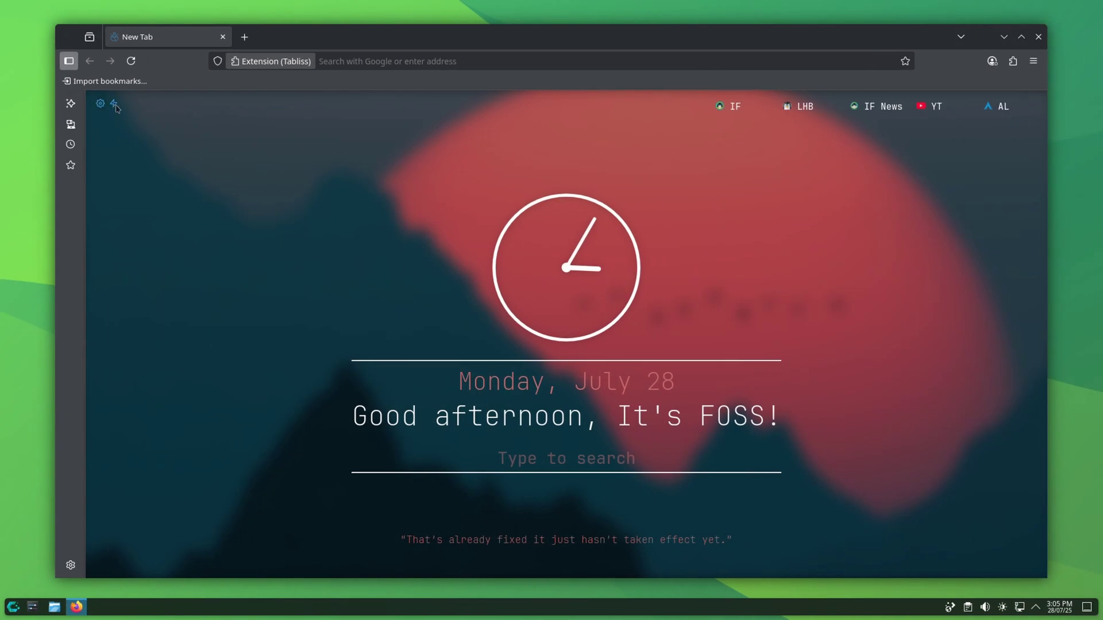
pyautogui.moveTo(100, 103)
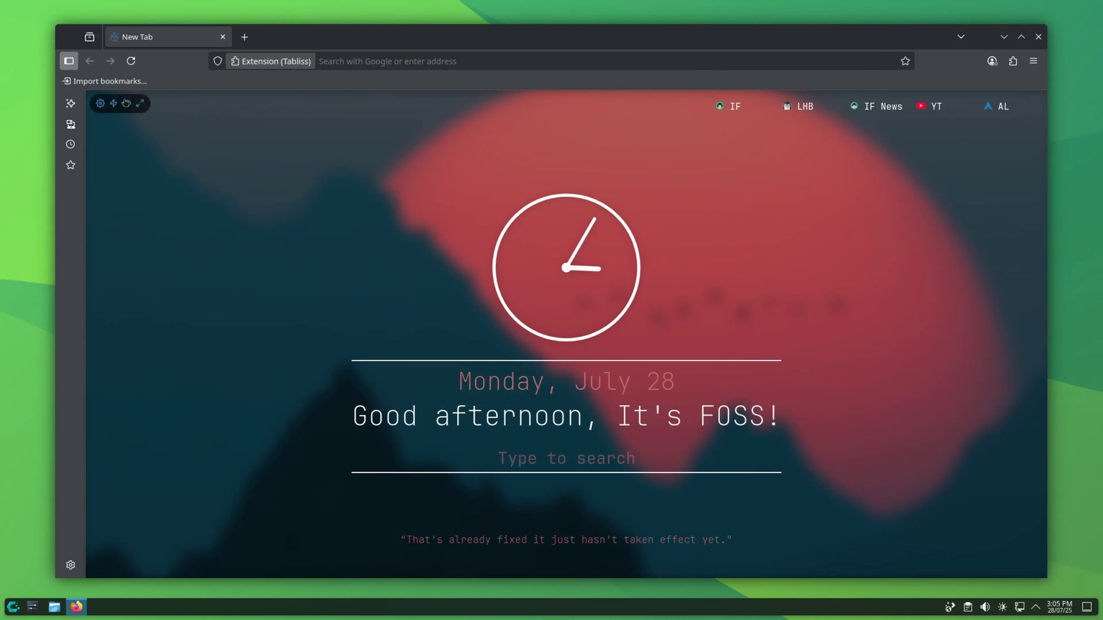
# - Toggle focus mode briefly and return to the Tabliss settings panel
pyautogui.click(127, 104)
pyautogui.click(127, 104)
pyautogui.click(100, 104)
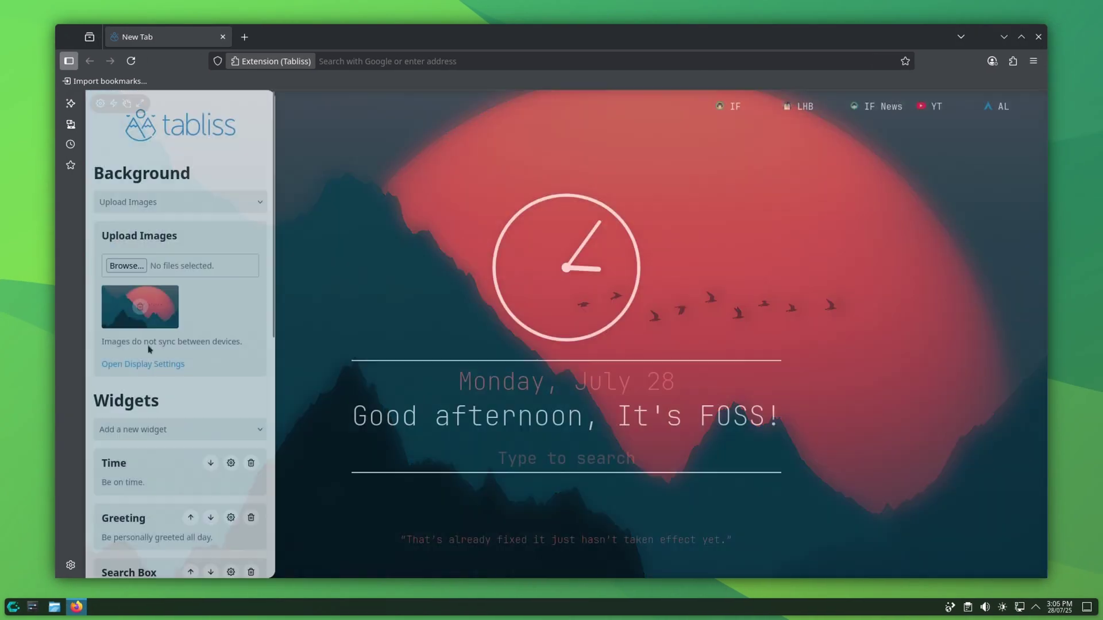
# - Add a Custom CSS widget and enter CSS giving the quick links and quote rounded outlines
pyautogui.click(134, 429)
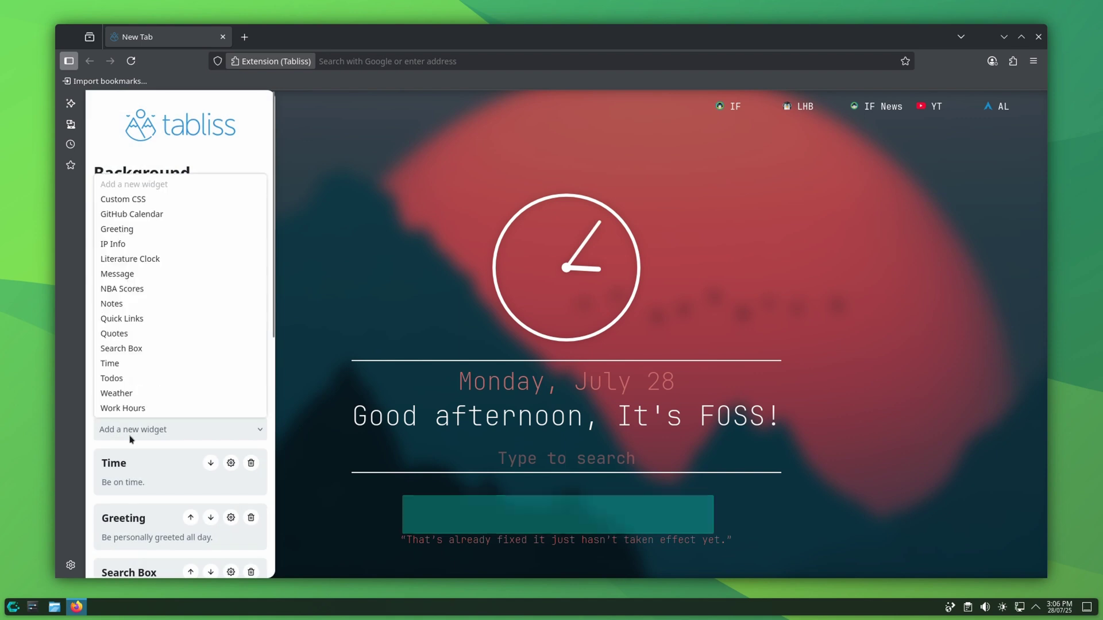
pyautogui.click(124, 199)
pyautogui.scroll(-1, 122, 425)
pyautogui.scroll(-4, 126, 425)
pyautogui.scroll(-1, 125, 425)
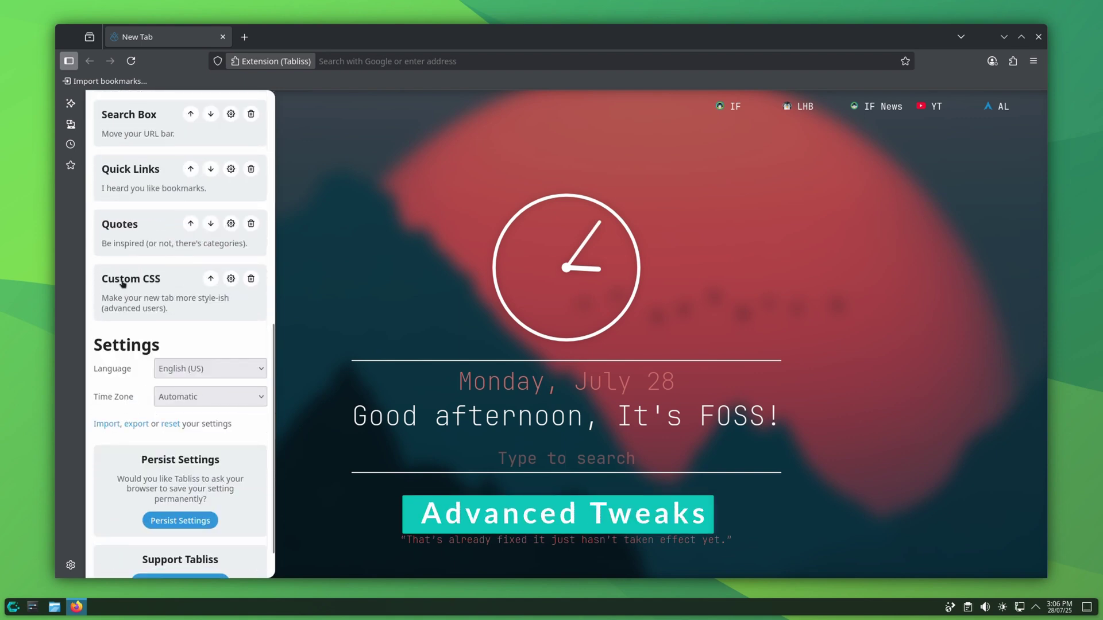
pyautogui.click(231, 280)
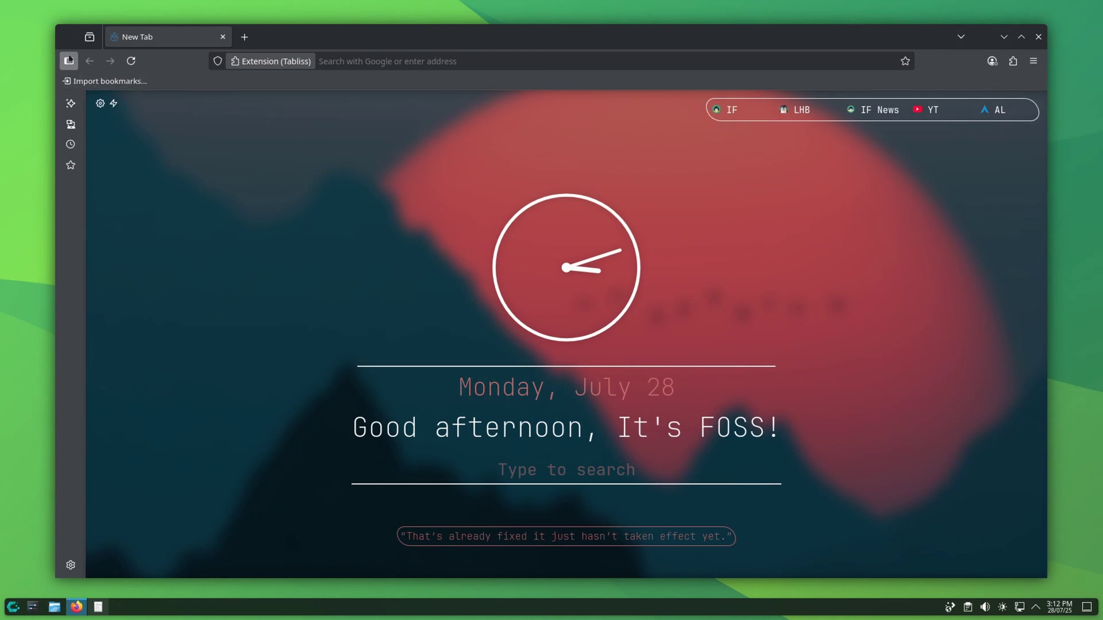
# - Turn on Vertical Tabs and set the sidebar to expand only on hover
pyautogui.rightClick(68, 61)
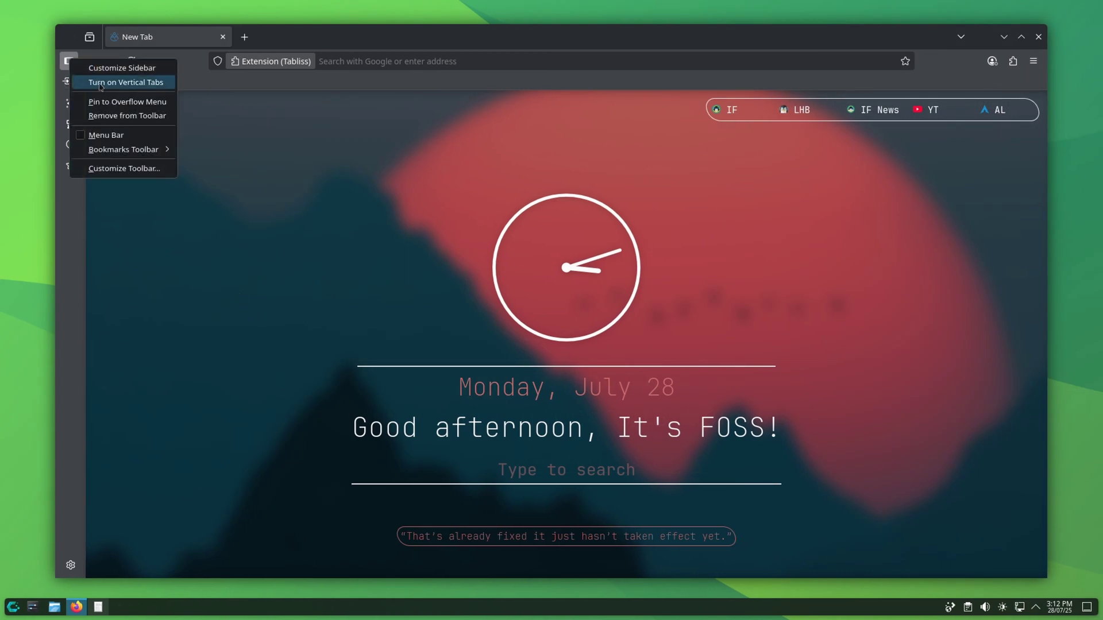
pyautogui.click(122, 83)
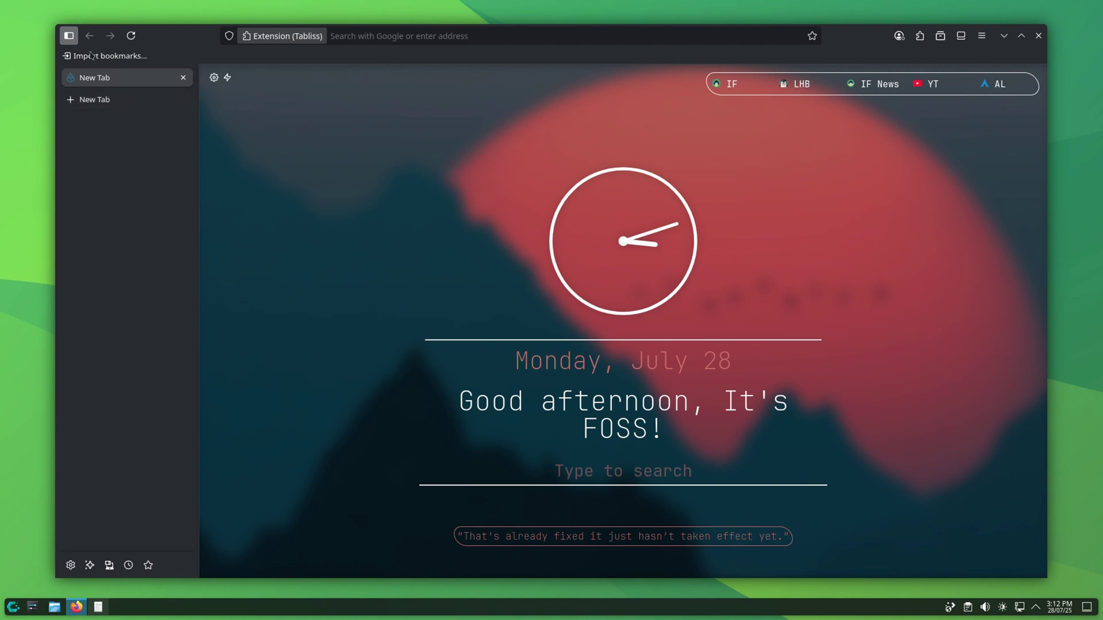
pyautogui.click(70, 565)
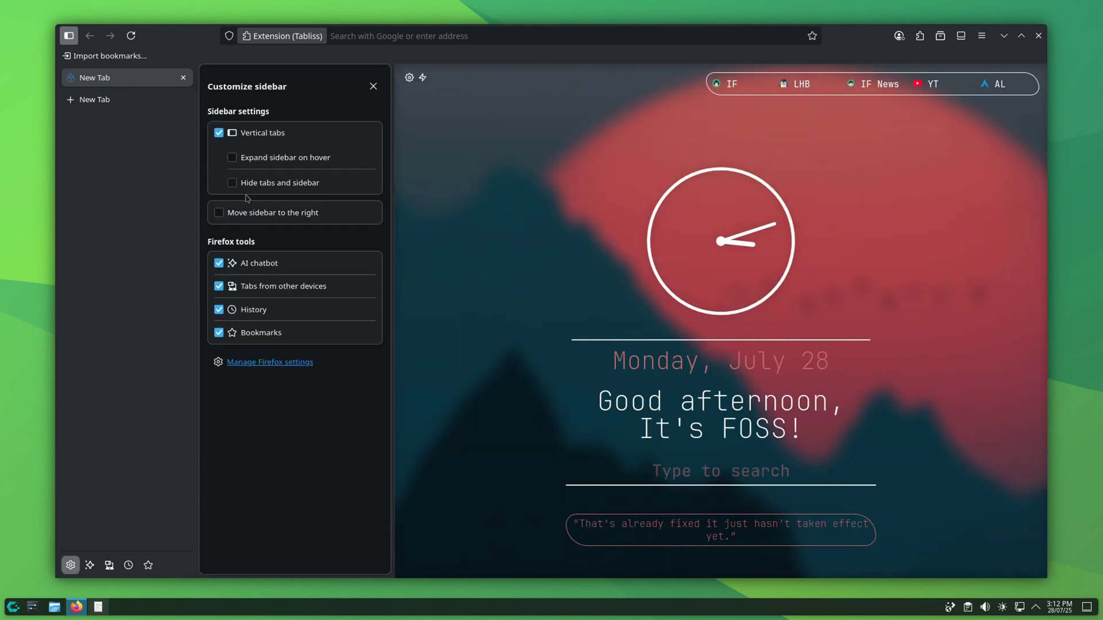
pyautogui.click(232, 159)
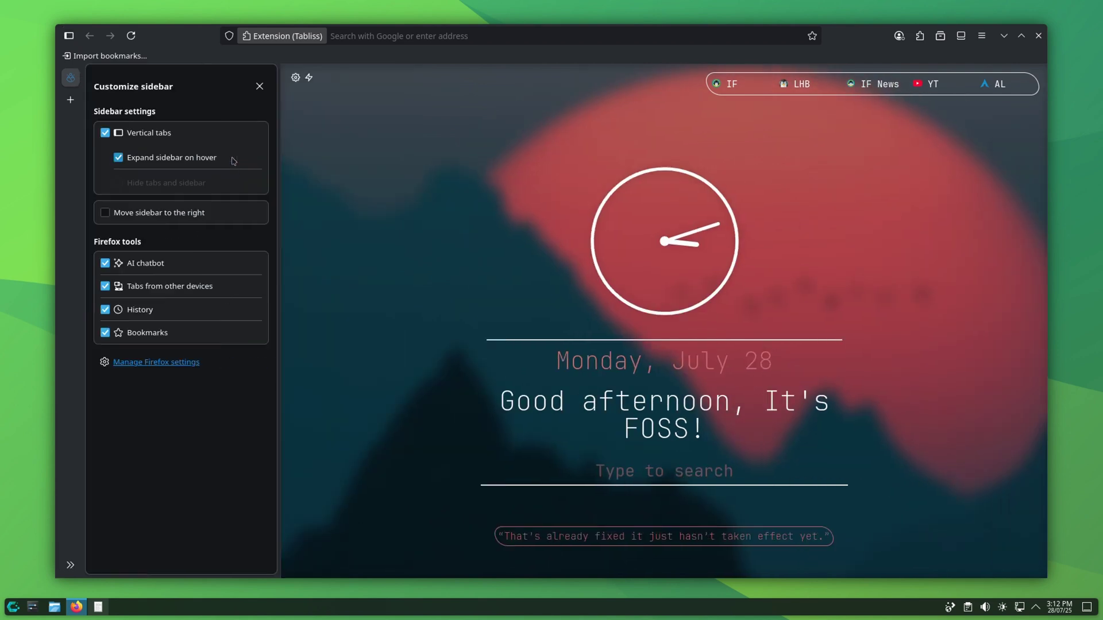
pyautogui.click(260, 87)
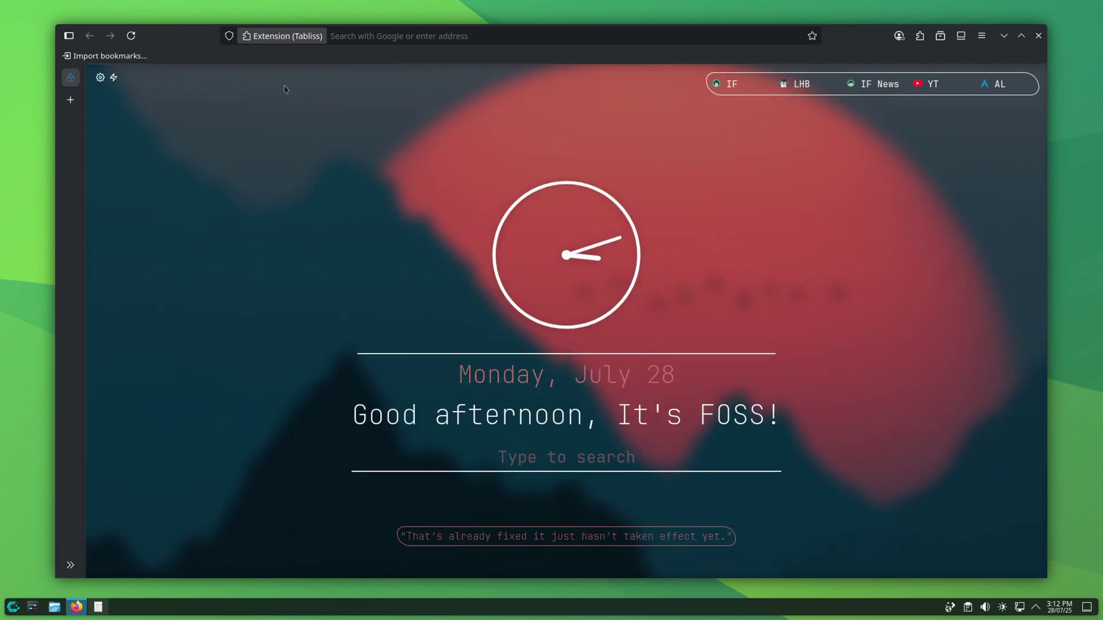
# - Set the Bookmarks Toolbar to Never Show
pyautogui.rightClick(253, 58)
pyautogui.moveTo(311, 154)
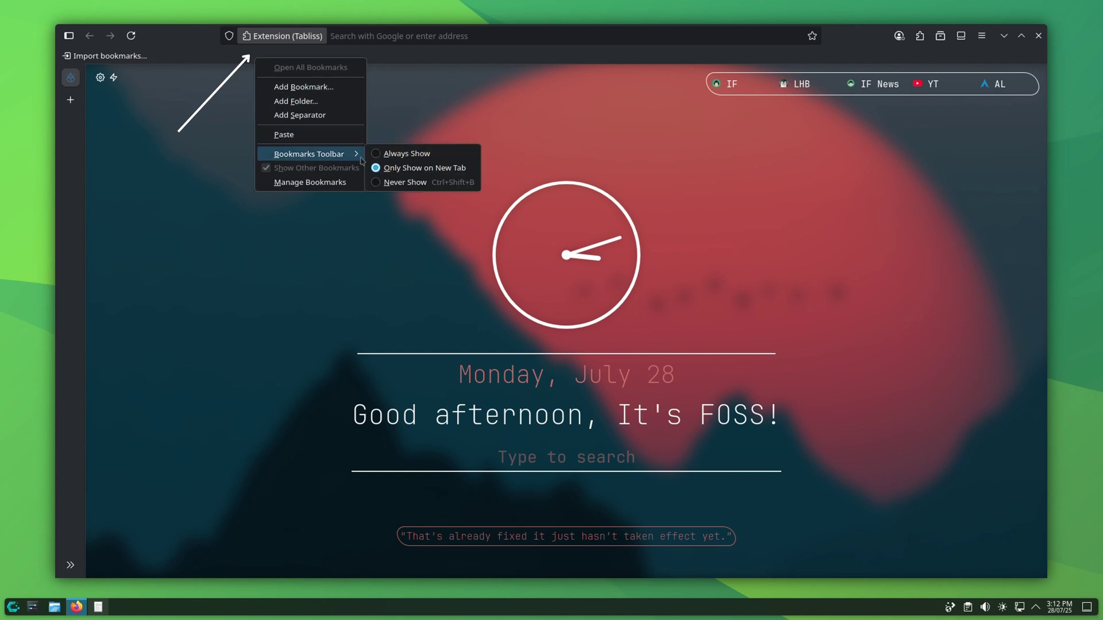
pyautogui.click(398, 182)
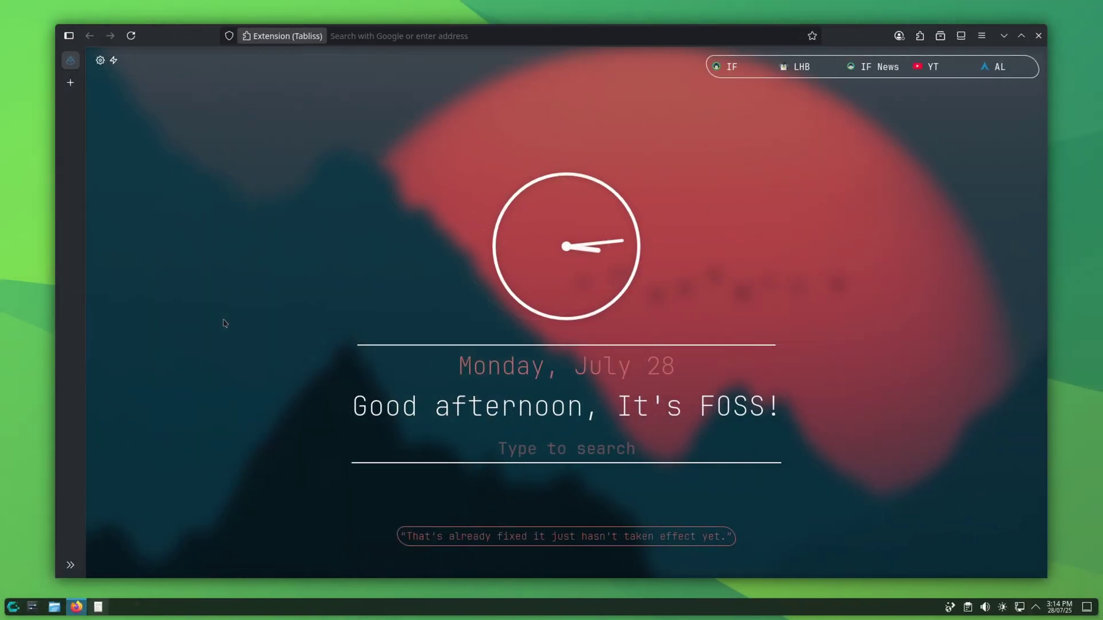
# - Open linuxhandbook.com from the LHB quick link
pyautogui.click(801, 69)
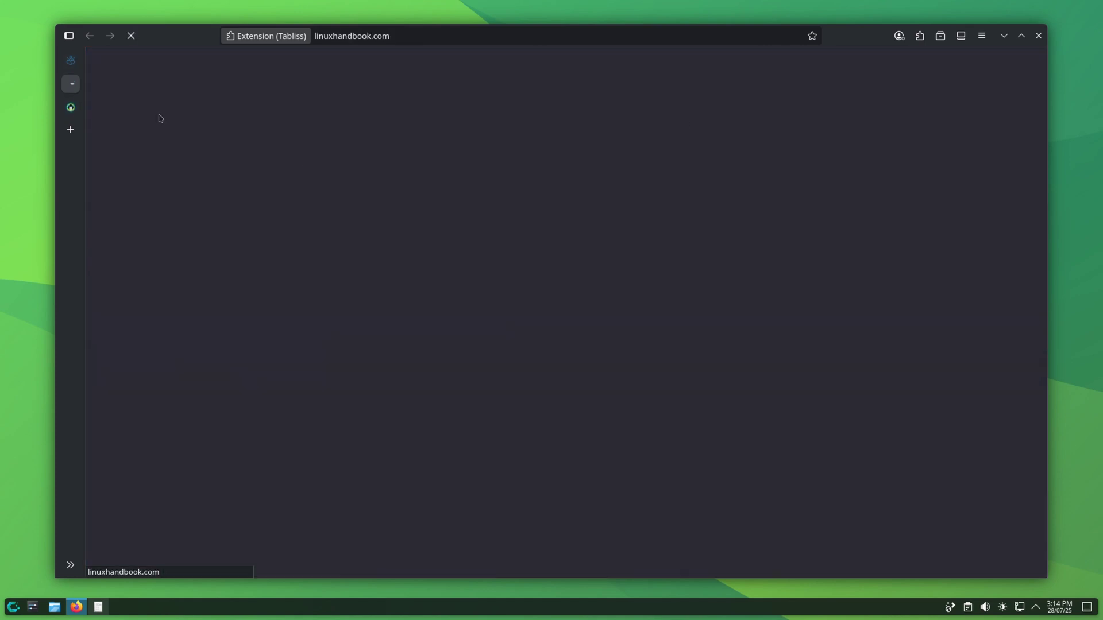